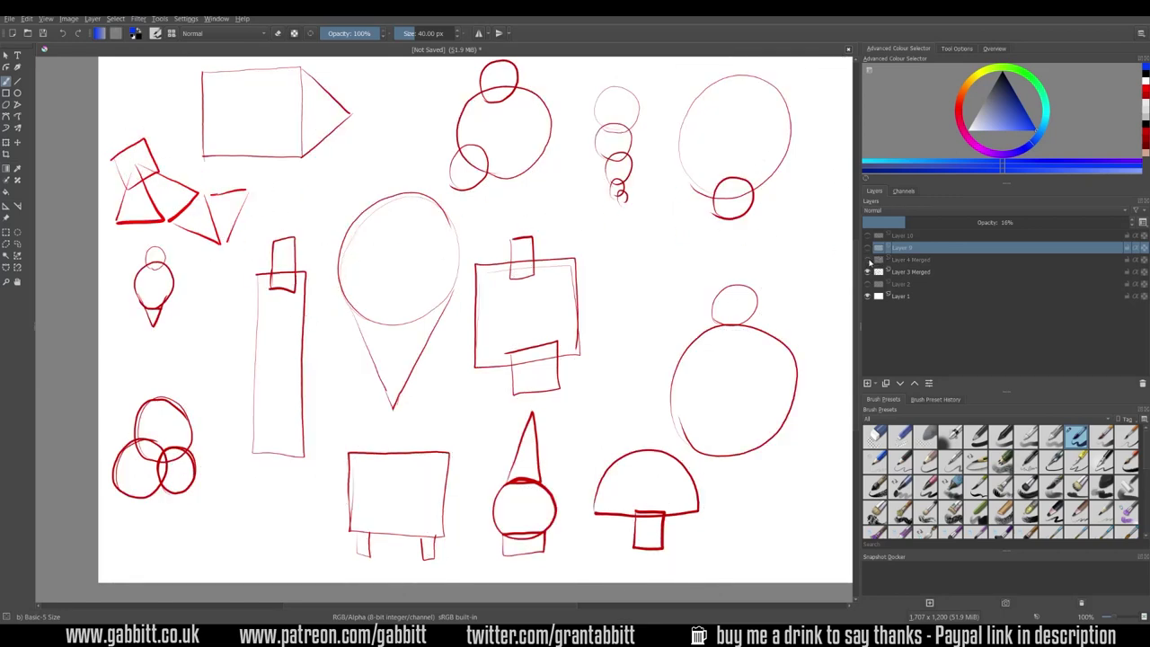
- Show Layer 4 Merged and ink the cat's back, eyes, smiling mouth, collar with heart tag, and ears
click(868, 260)
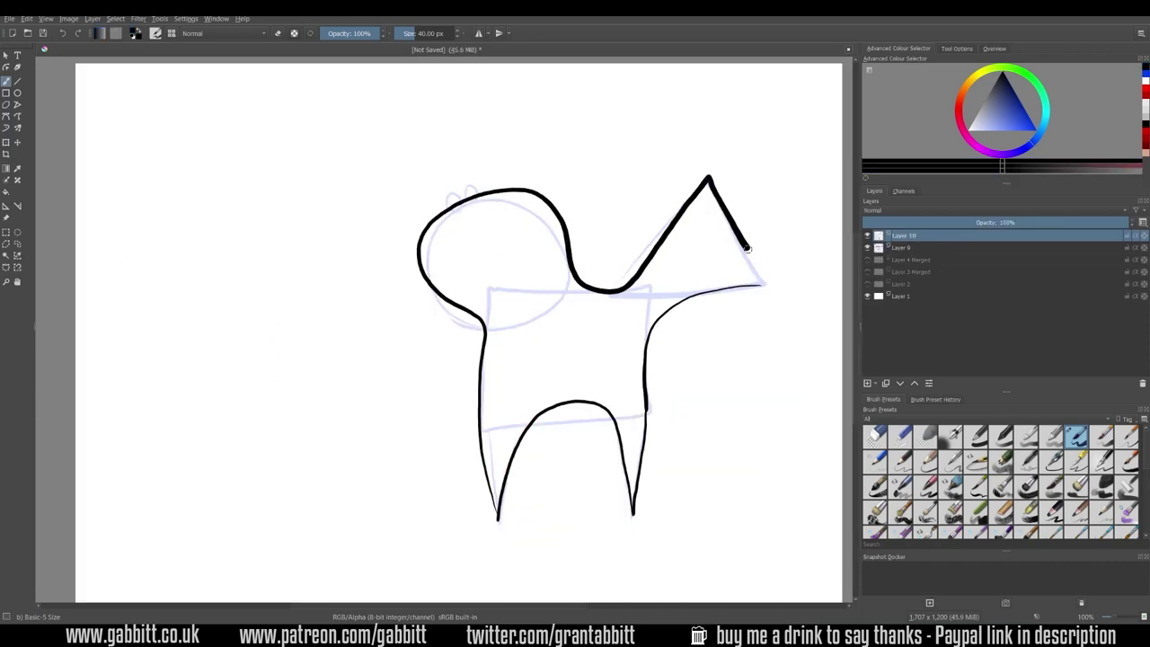
drag(644, 406, 788, 284)
drag(471, 178, 469, 179)
drag(451, 184, 449, 185)
click(452, 191)
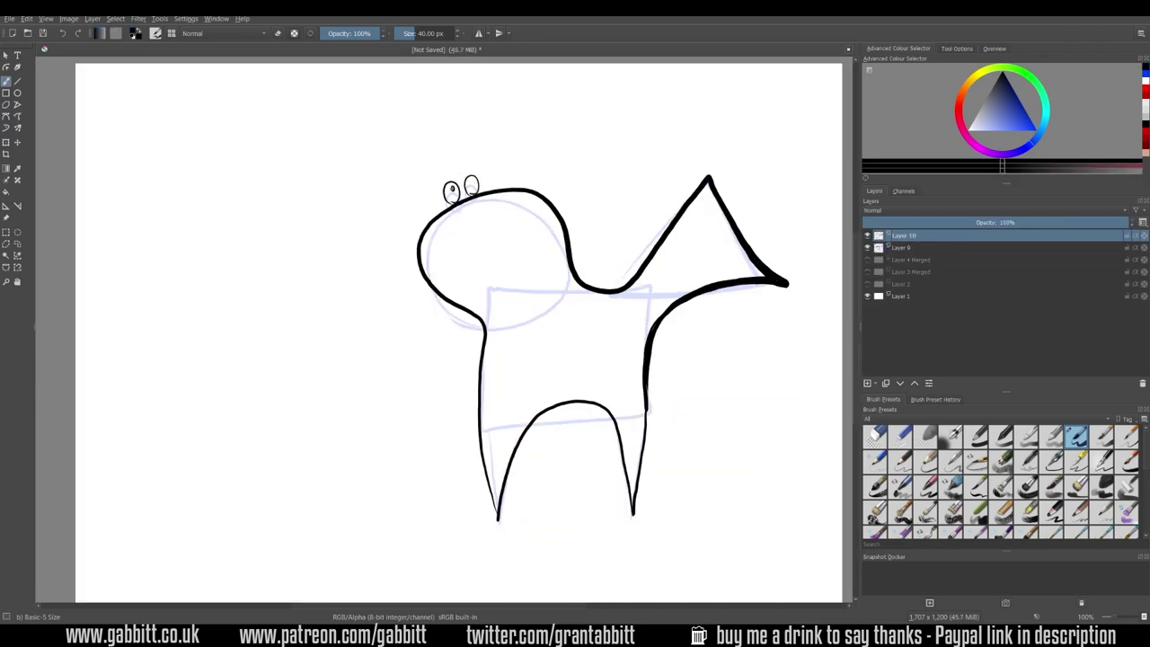
drag(495, 254, 455, 272)
drag(483, 338, 583, 290)
drag(486, 349, 585, 297)
drag(501, 345, 506, 378)
drag(541, 194, 553, 192)
drag(420, 243, 416, 226)
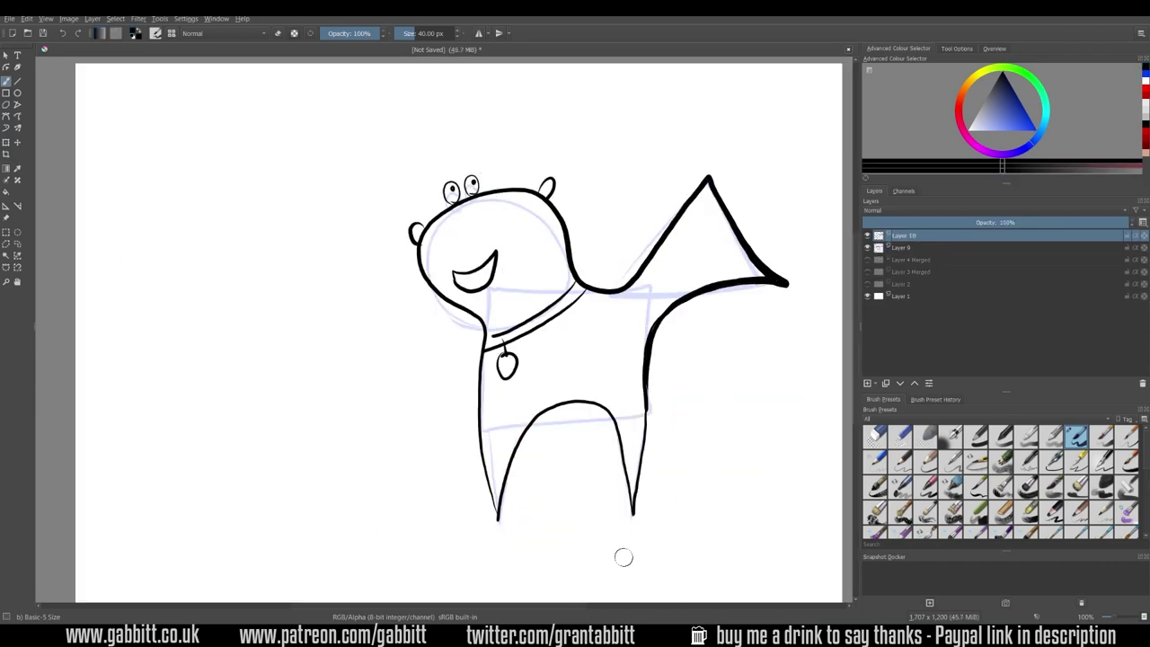
- Sketch a light-blue penguin, then ink its head, eyes, beak, flipper, round body and foot
click(901, 247)
mouse_move(380, 185)
mouse_down()
mouse_move(384, 267)
mouse_move(239, 480)
mouse_move(336, 473)
mouse_up()
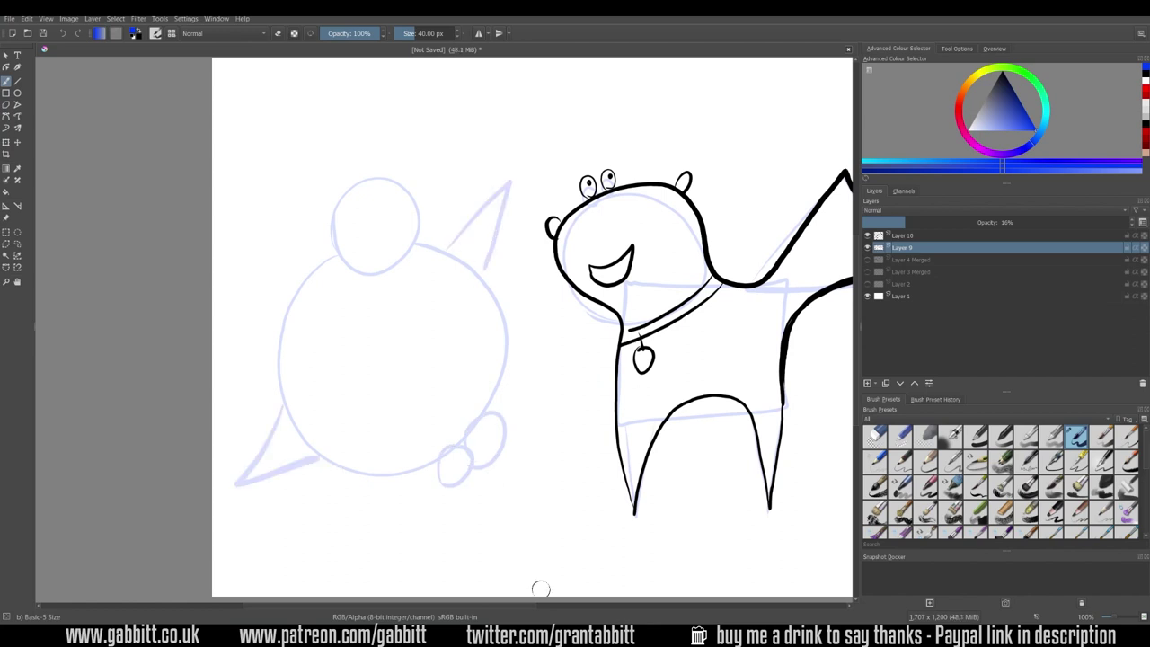
click(901, 235)
drag(377, 180, 341, 266)
mouse_move(410, 241)
mouse_down()
mouse_move(429, 263)
mouse_move(467, 261)
mouse_up()
drag(296, 414, 231, 489)
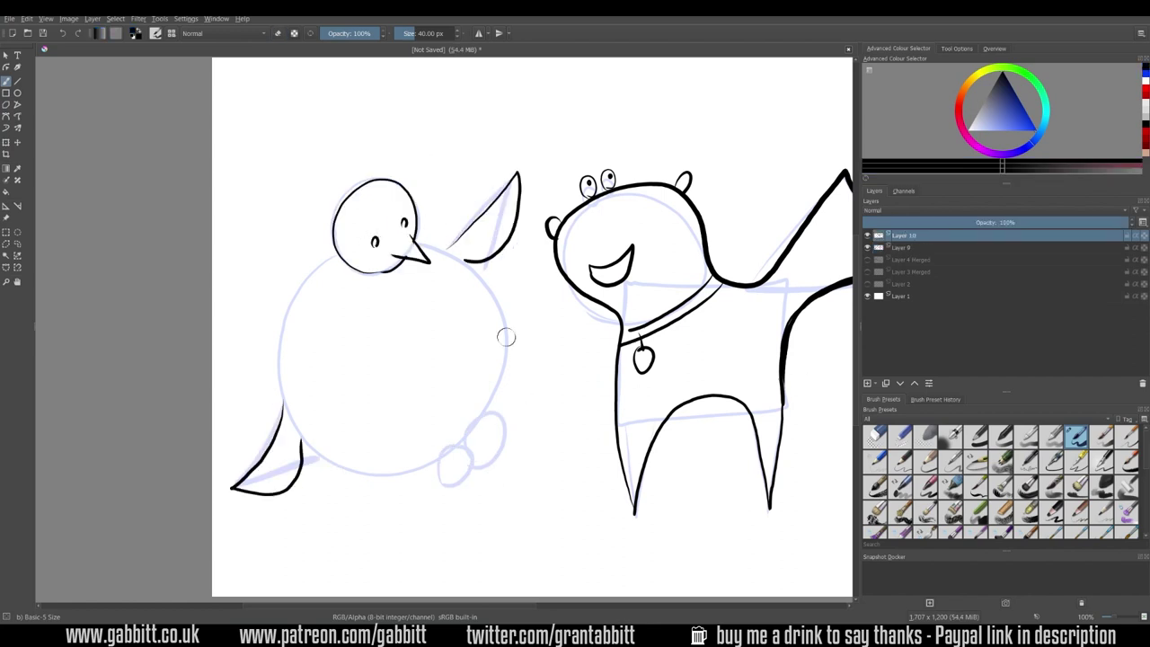
drag(338, 257, 485, 422)
drag(444, 496, 524, 414)
drag(524, 413, 447, 492)
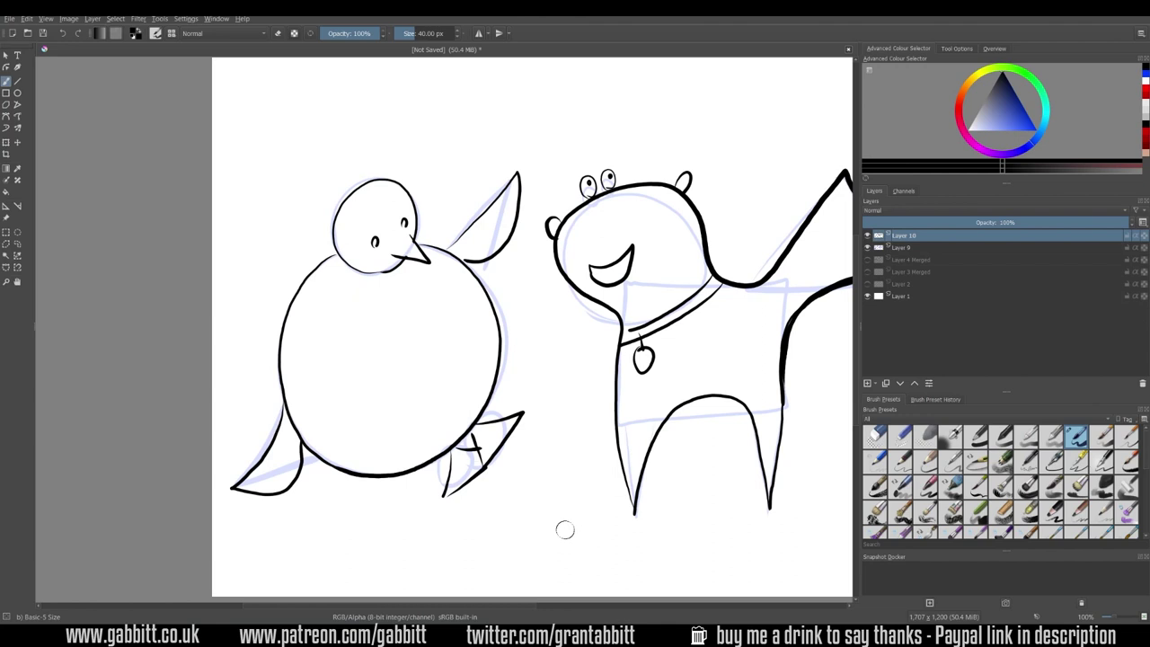
click(901, 247)
- Sketch a small blue bird near the top of the page
mouse_move(556, 144)
mouse_down()
mouse_move(537, 210)
mouse_move(585, 145)
mouse_move(719, 196)
mouse_up()
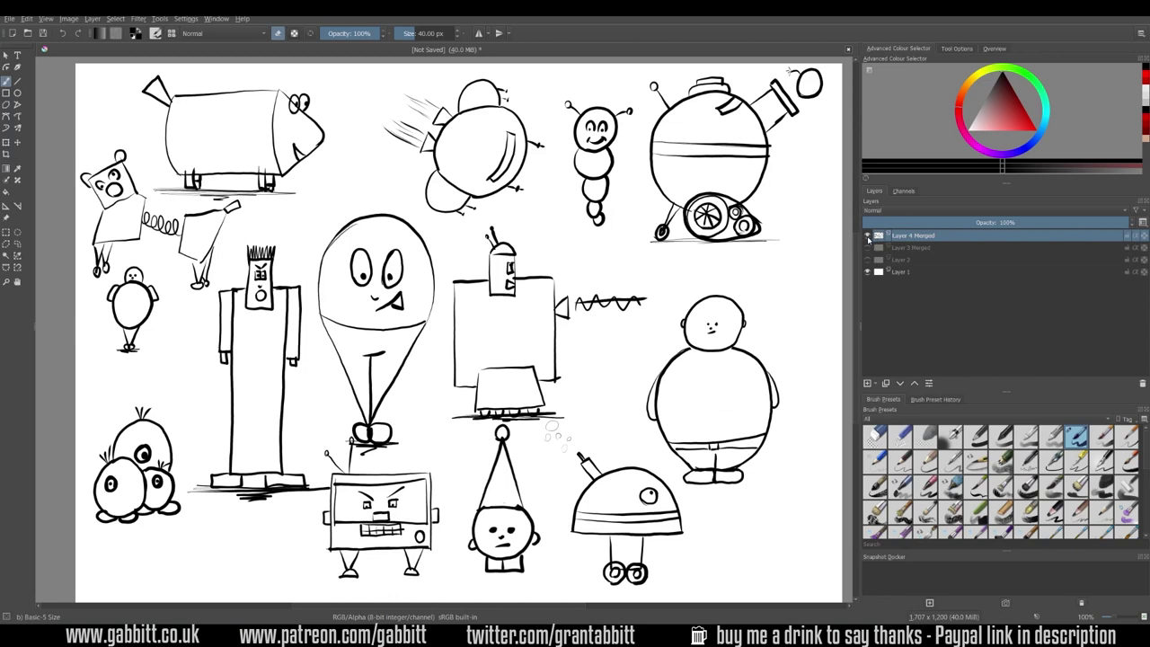
click(867, 247)
click(867, 235)
- Hide Layer 4 Merged, add a new Layer 9, and paint a test stroke on it
click(867, 235)
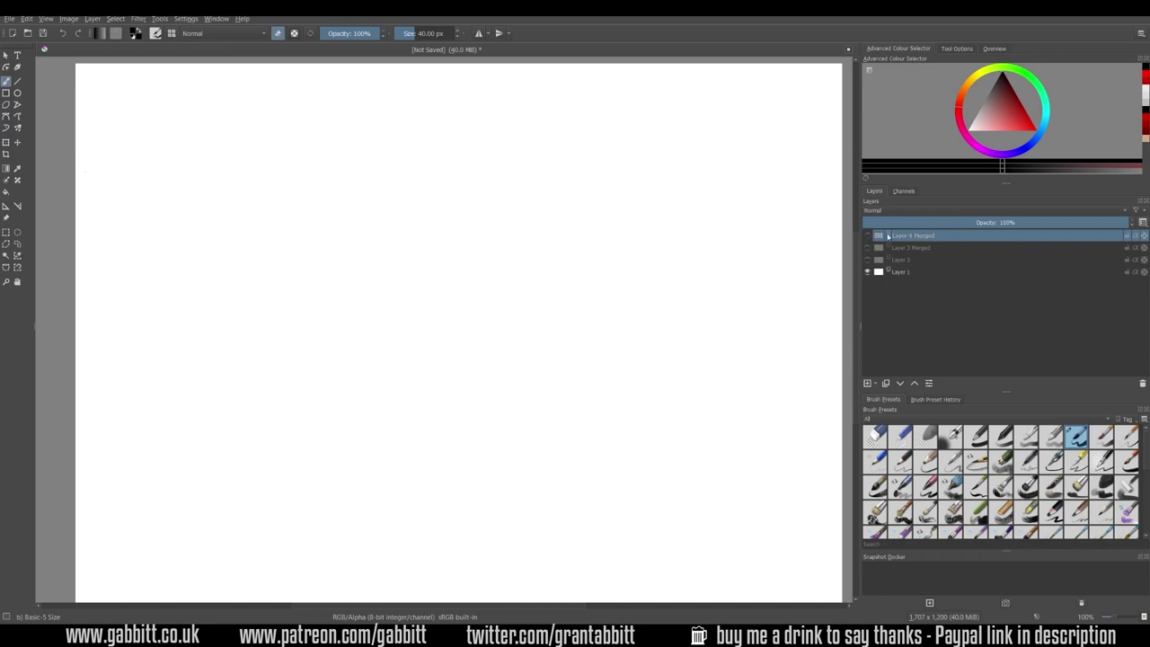
click(868, 384)
key(e)
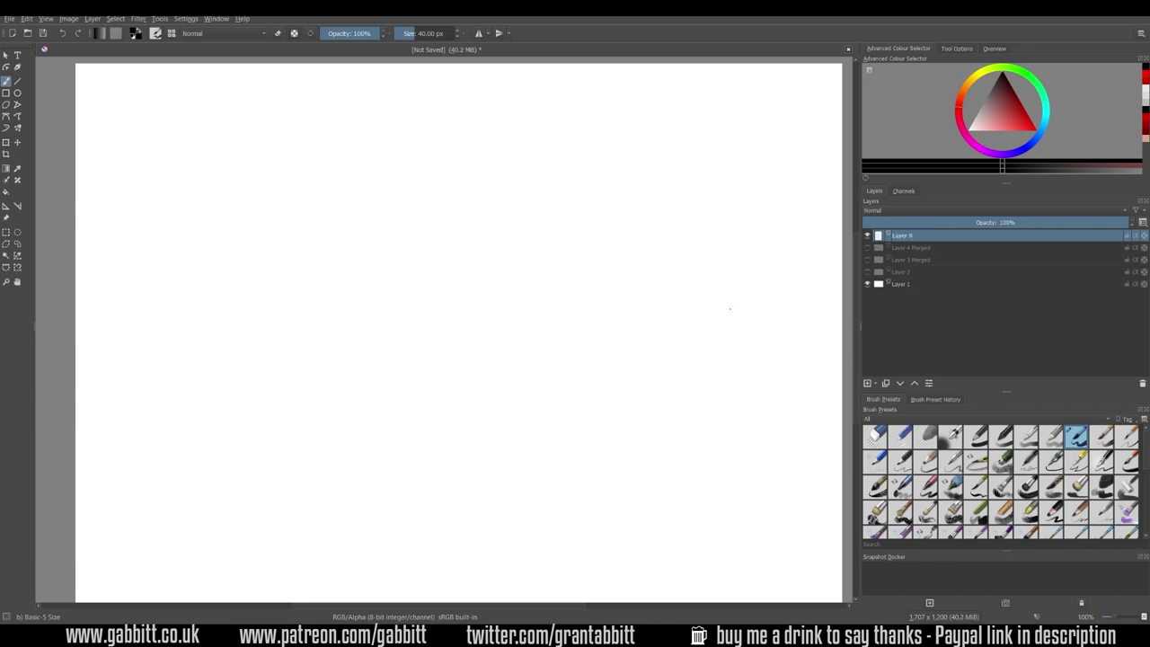
mouse_move(719, 346)
mouse_down()
mouse_move(759, 337)
mouse_move(745, 364)
mouse_up()
- Test Layer 9's visibility, paint a test stroke on Layer 1, then hide Layer 9 and the background
click(868, 236)
click(868, 235)
click(902, 286)
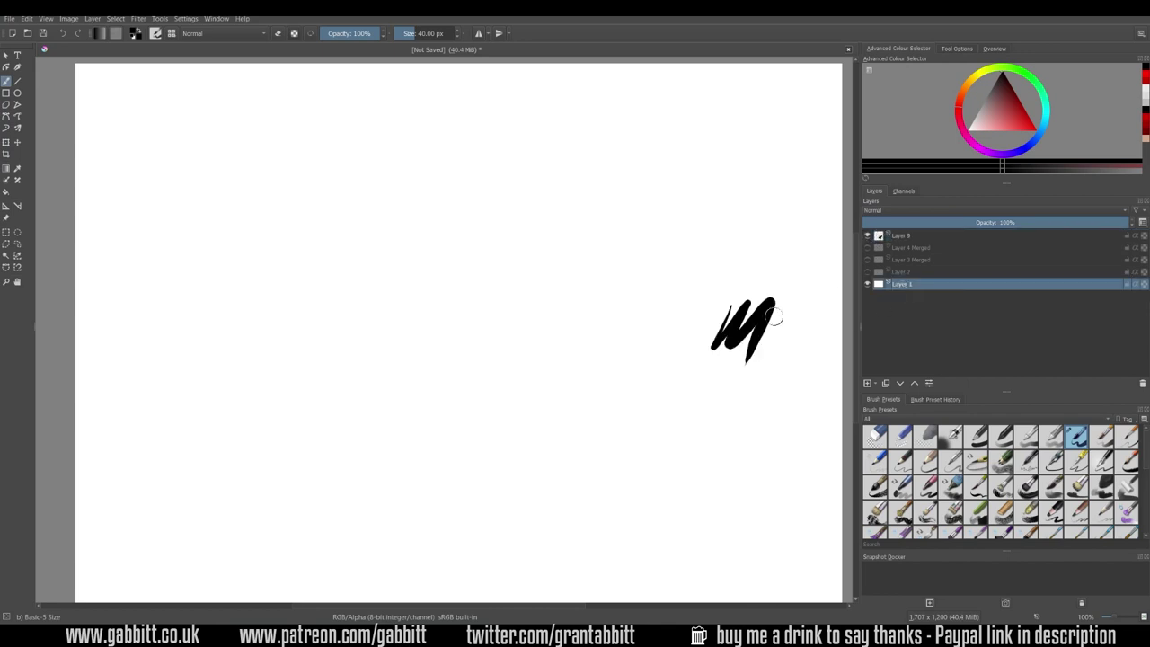
mouse_move(739, 186)
mouse_down()
mouse_move(724, 227)
mouse_move(771, 225)
mouse_up()
click(869, 236)
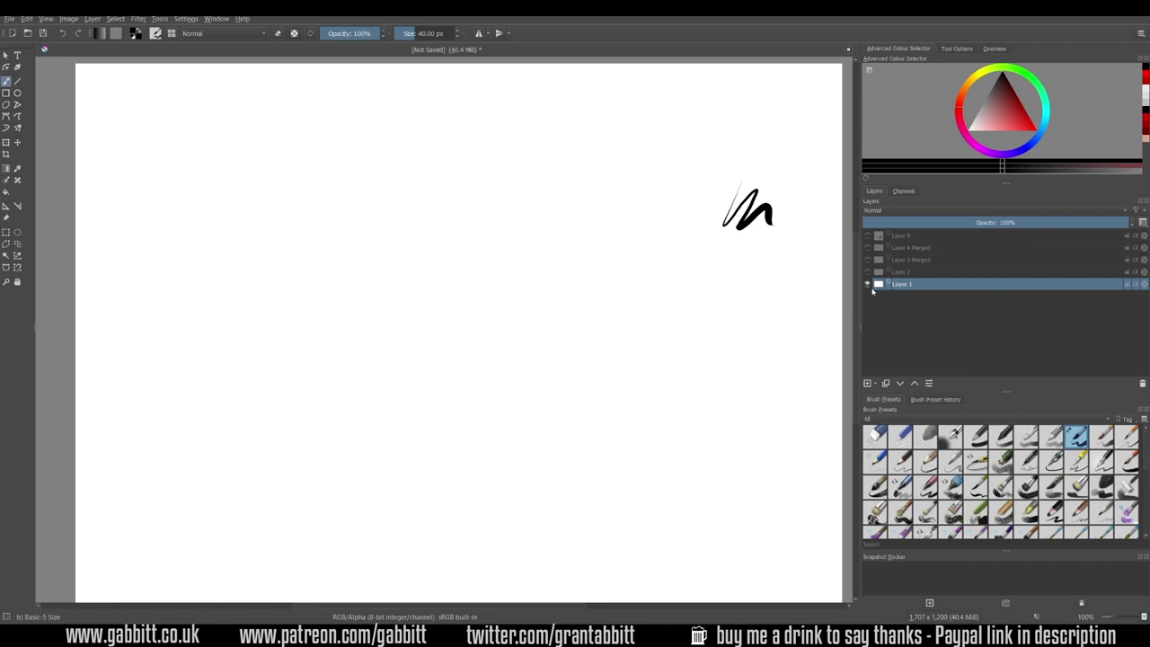
click(868, 284)
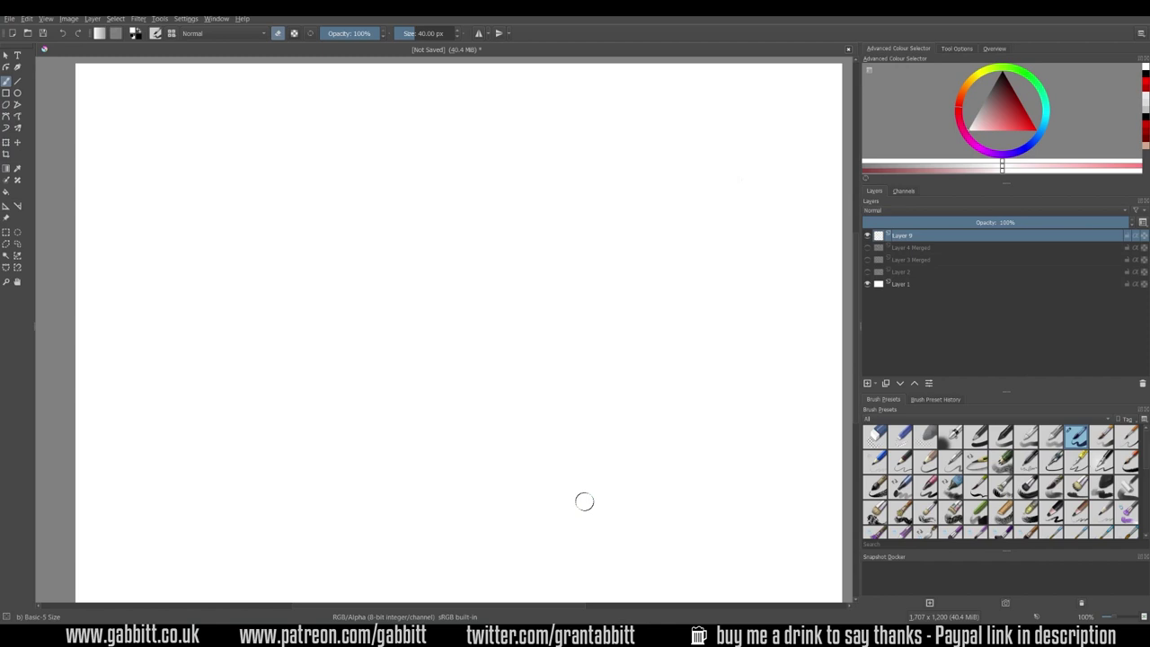
- In blue, sketch a rectangle body, circle head, triangle tail, two pointed legs and small ears
click(1022, 133)
key(e)
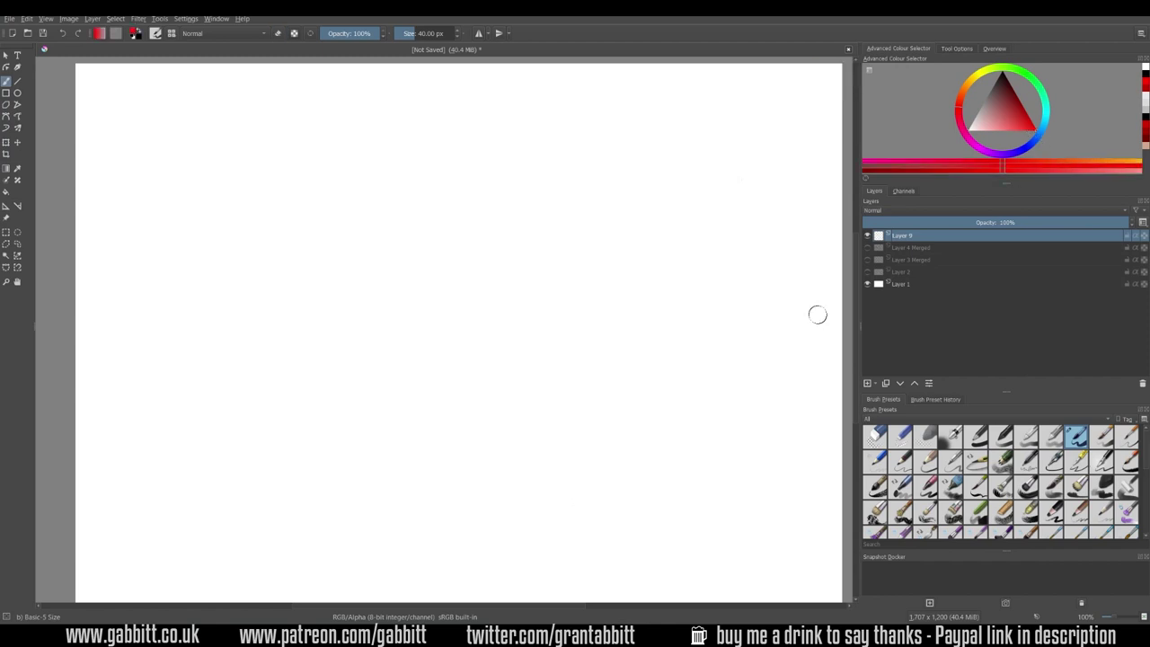
click(1000, 153)
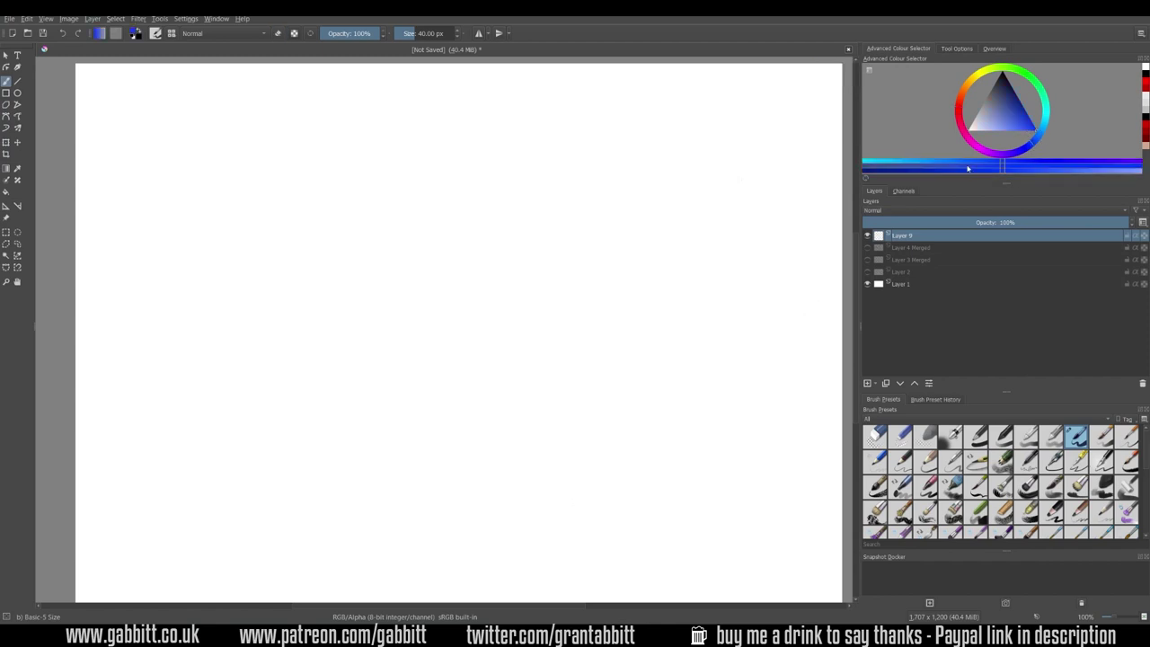
mouse_move(487, 301)
mouse_down()
mouse_move(637, 417)
mouse_move(587, 289)
mouse_move(487, 290)
mouse_move(487, 354)
mouse_up()
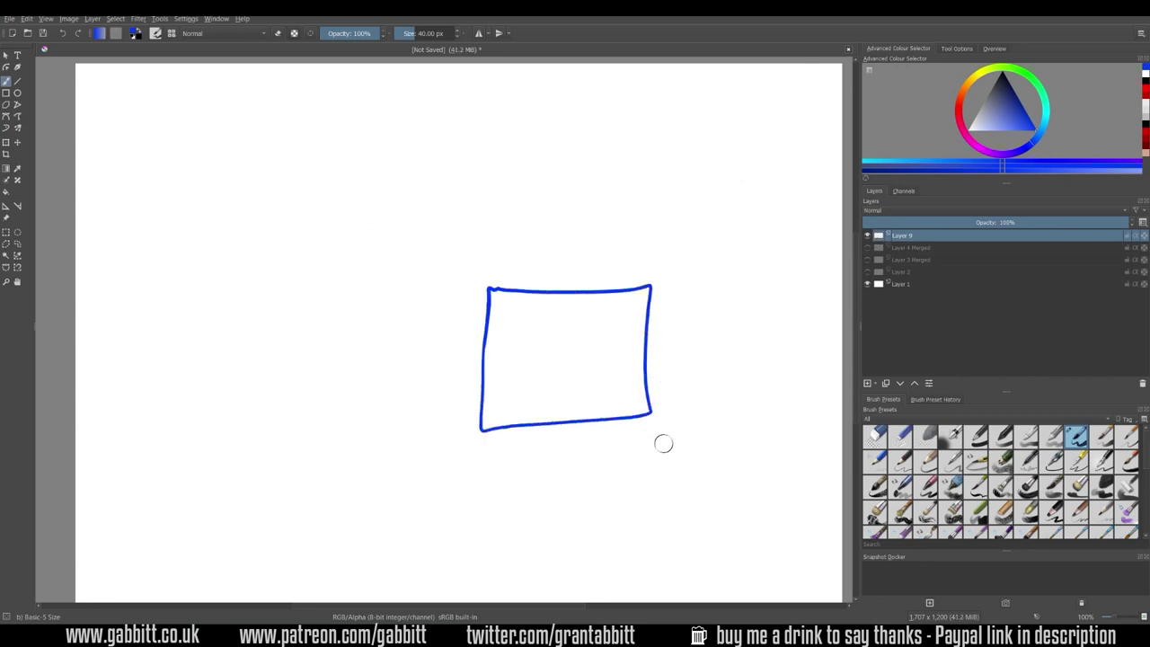
mouse_move(484, 327)
mouse_down()
mouse_move(506, 200)
mouse_move(449, 318)
mouse_up()
mouse_move(617, 285)
mouse_down()
mouse_move(734, 233)
mouse_move(763, 284)
mouse_move(609, 294)
mouse_up()
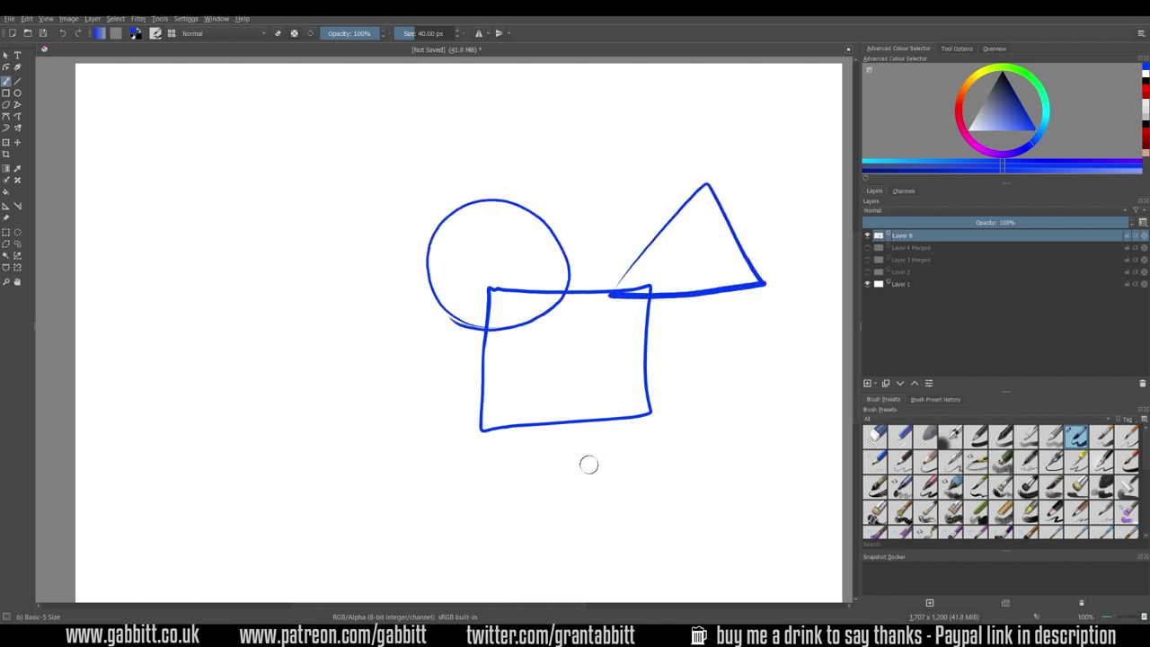
mouse_move(489, 430)
mouse_down()
mouse_move(509, 455)
mouse_move(500, 522)
mouse_up()
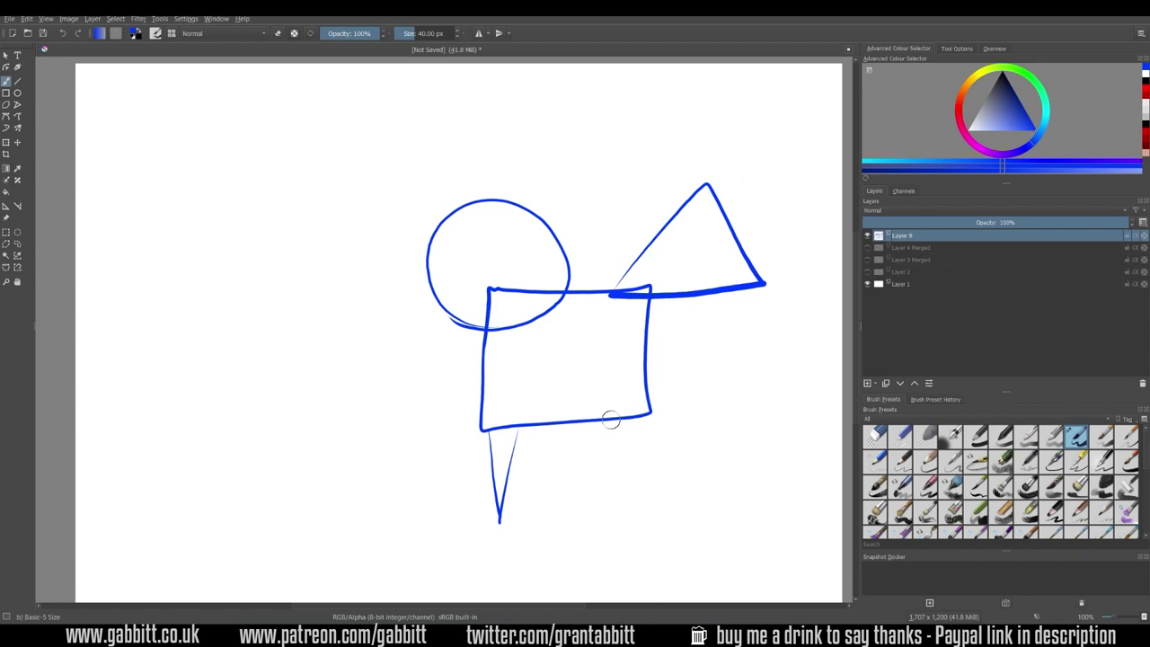
drag(615, 422, 633, 516)
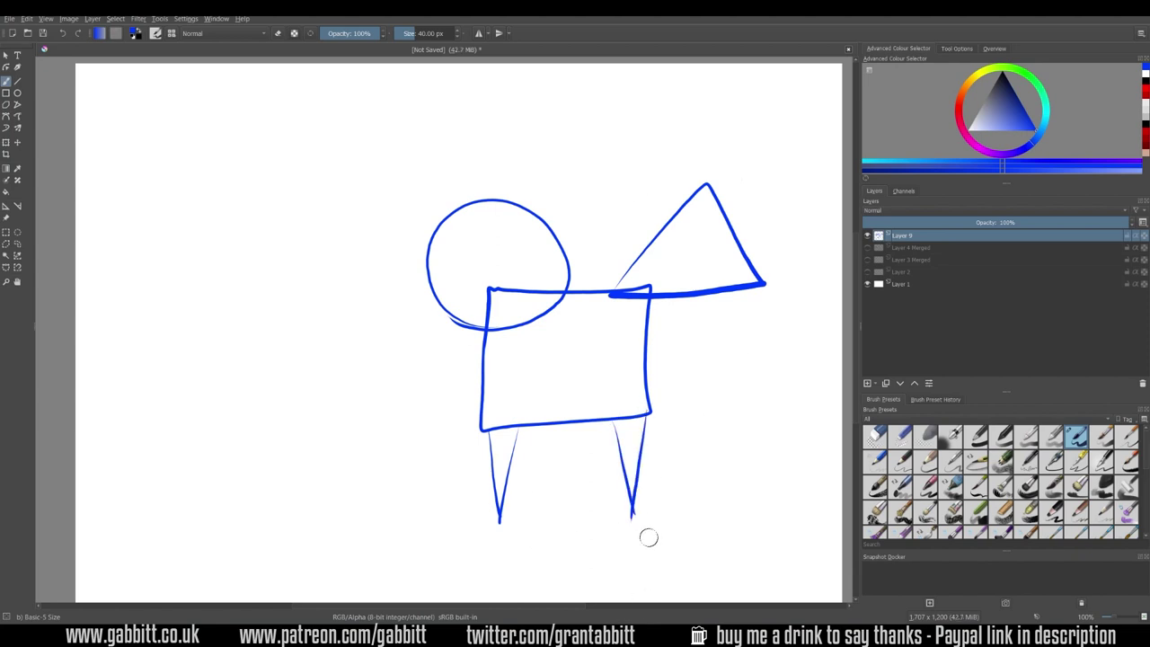
mouse_move(452, 193)
mouse_down()
mouse_move(448, 207)
mouse_move(461, 197)
mouse_up()
- Add Layer 10, fade the Layer 9 sketch to 16% opacity, and select Layer 10
click(868, 384)
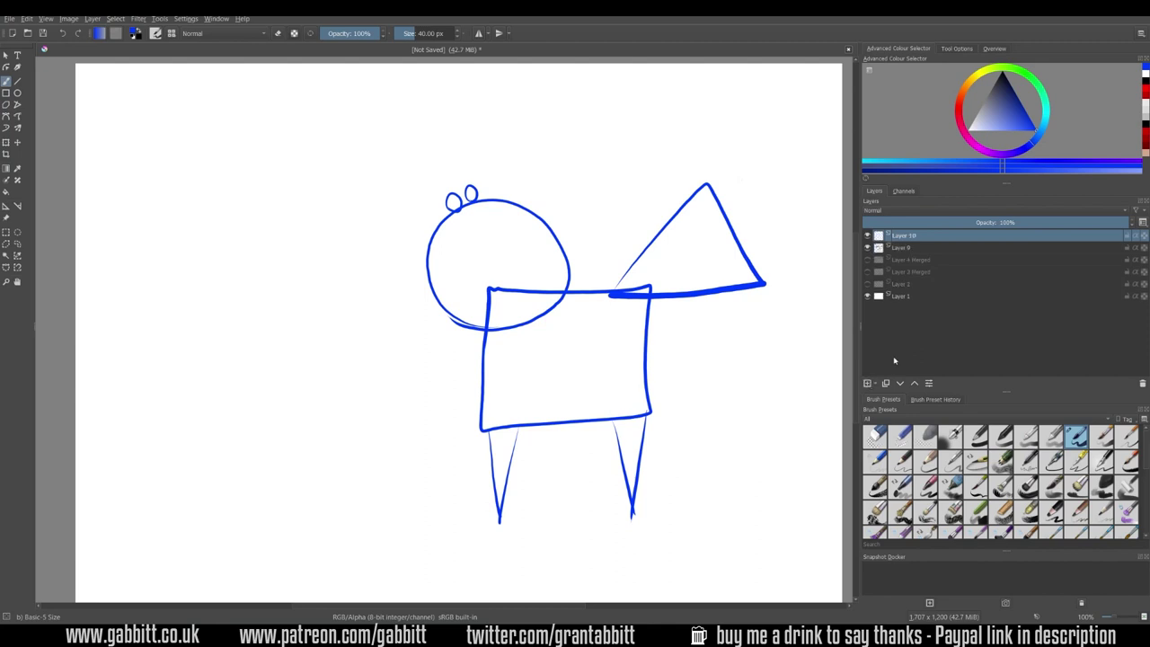
click(908, 248)
mouse_move(1114, 221)
mouse_down()
mouse_move(921, 222)
mouse_move(949, 221)
mouse_up()
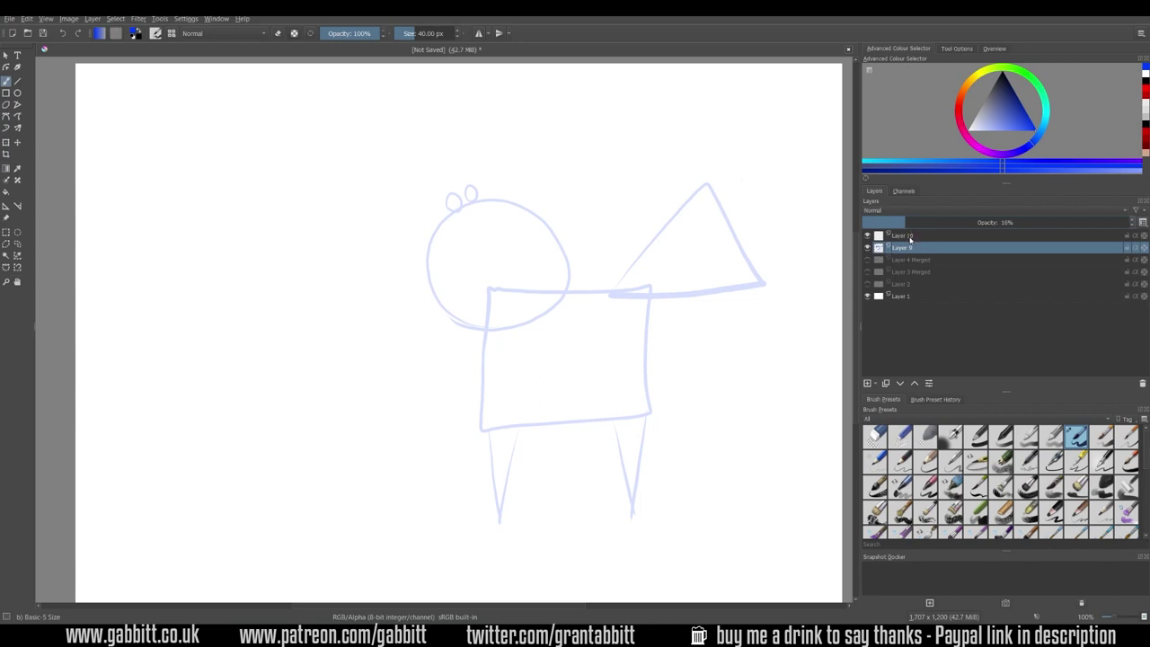
click(904, 235)
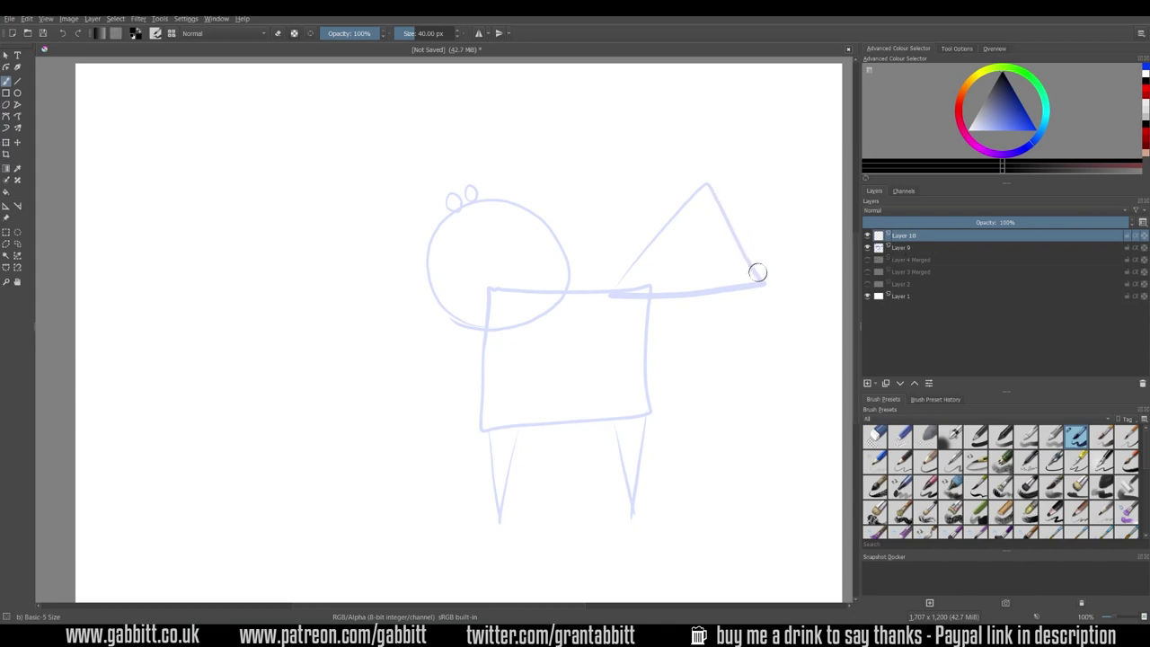
- Ink the creature's tail, back and both legs in black, undoing and redrawing the right leg
mouse_move(755, 286)
mouse_down()
mouse_move(657, 300)
mouse_move(655, 312)
mouse_move(653, 300)
mouse_move(633, 511)
mouse_up()
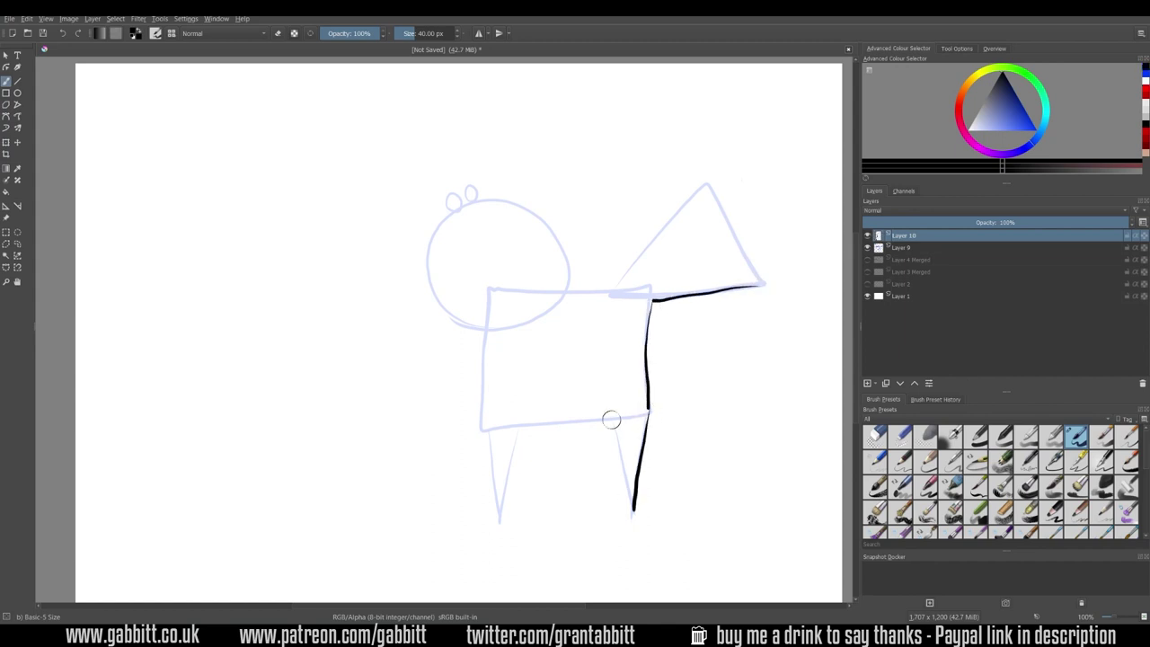
drag(608, 418, 632, 513)
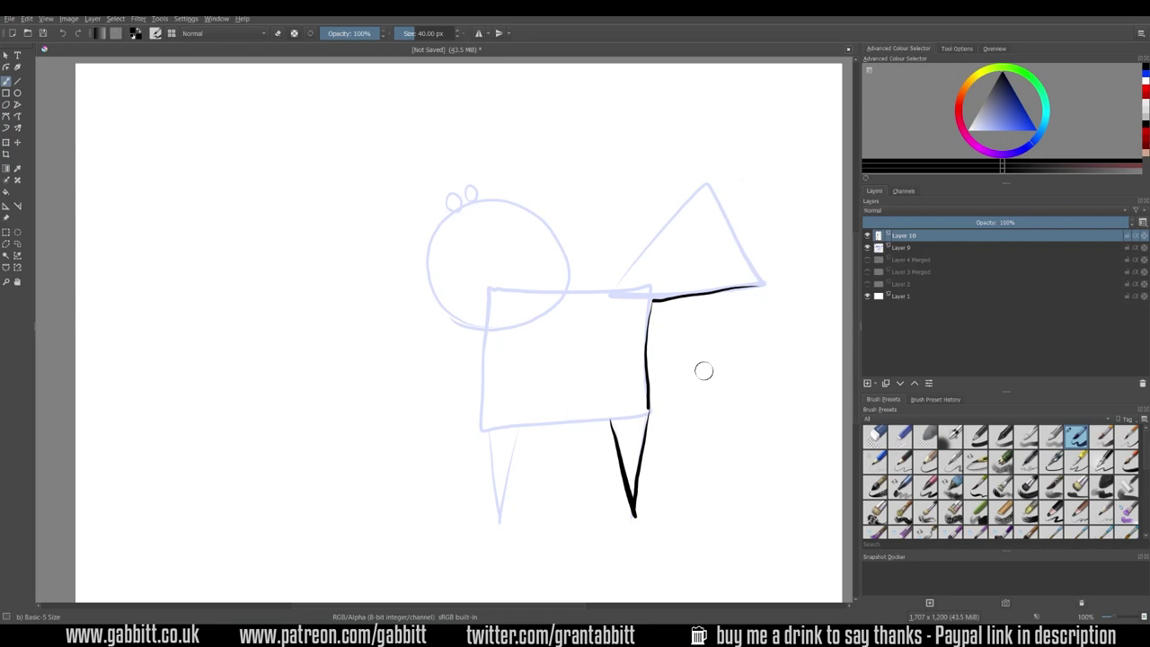
key(ctrl+z)
key(ctrl+z)
key(ctrl+z)
key(ctrl+z)
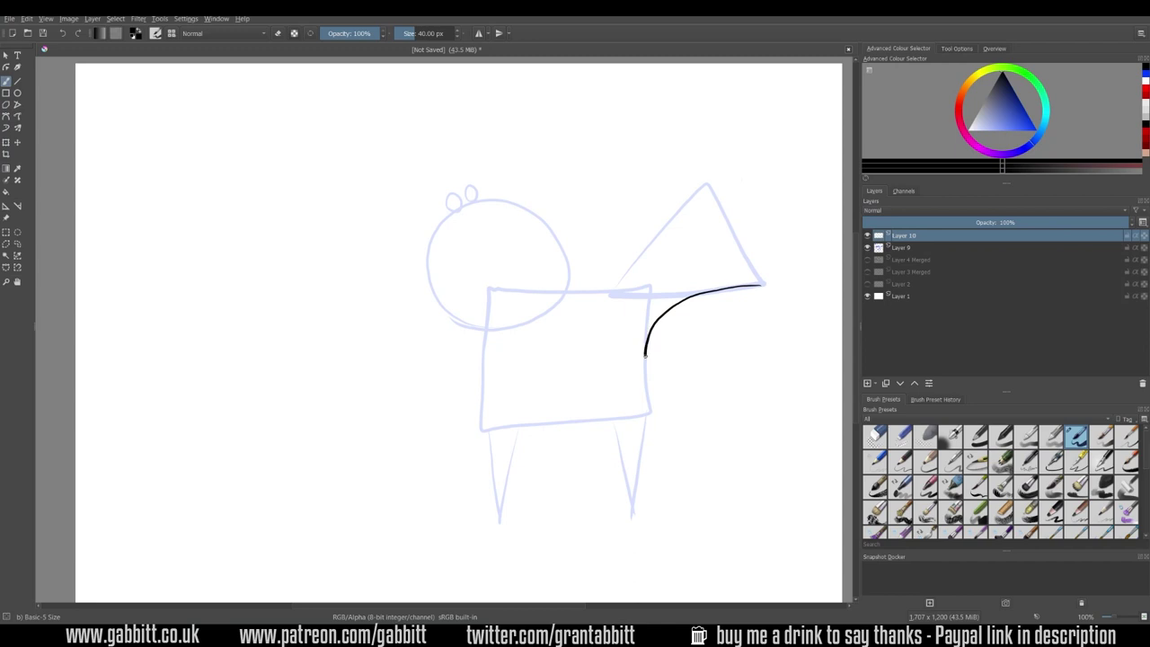
drag(645, 406, 646, 401)
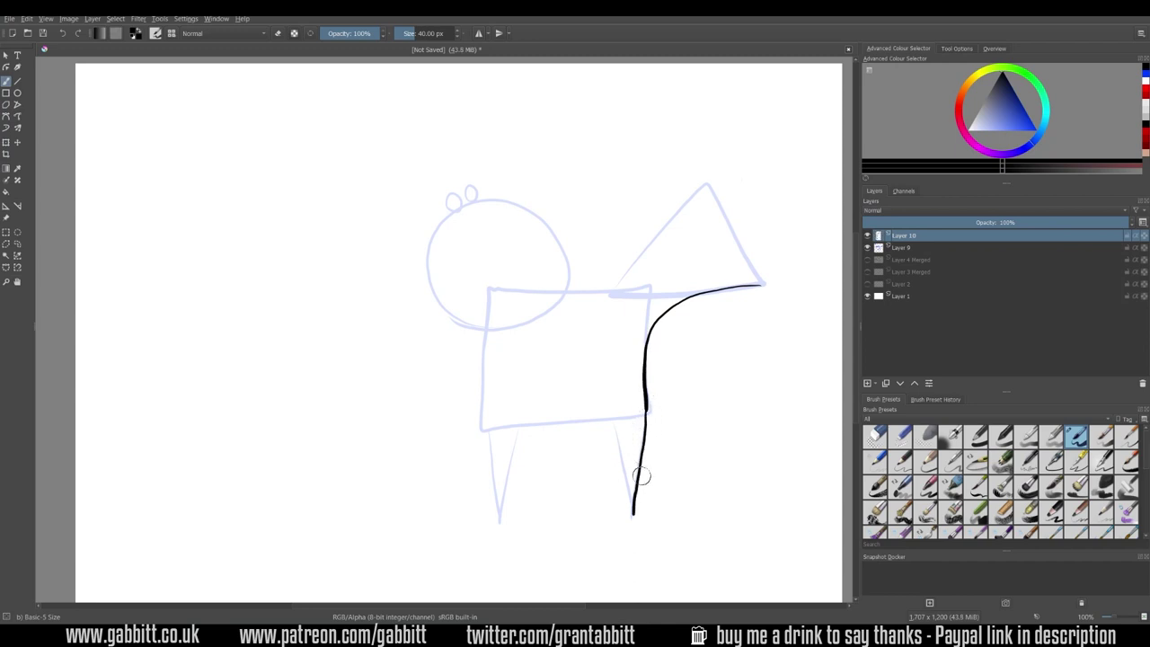
mouse_move(629, 515)
mouse_down()
mouse_move(617, 422)
mouse_move(527, 423)
mouse_move(499, 514)
mouse_move(482, 349)
mouse_move(424, 228)
mouse_move(576, 277)
mouse_move(709, 177)
mouse_move(787, 283)
mouse_move(645, 406)
mouse_up()
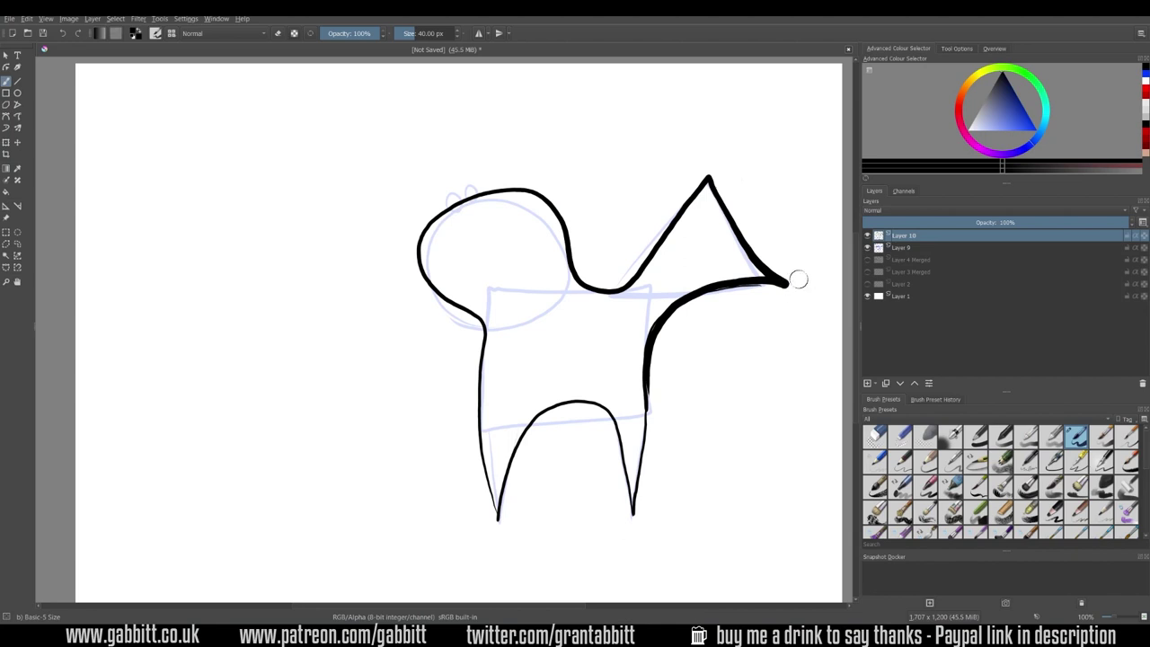
key(e)
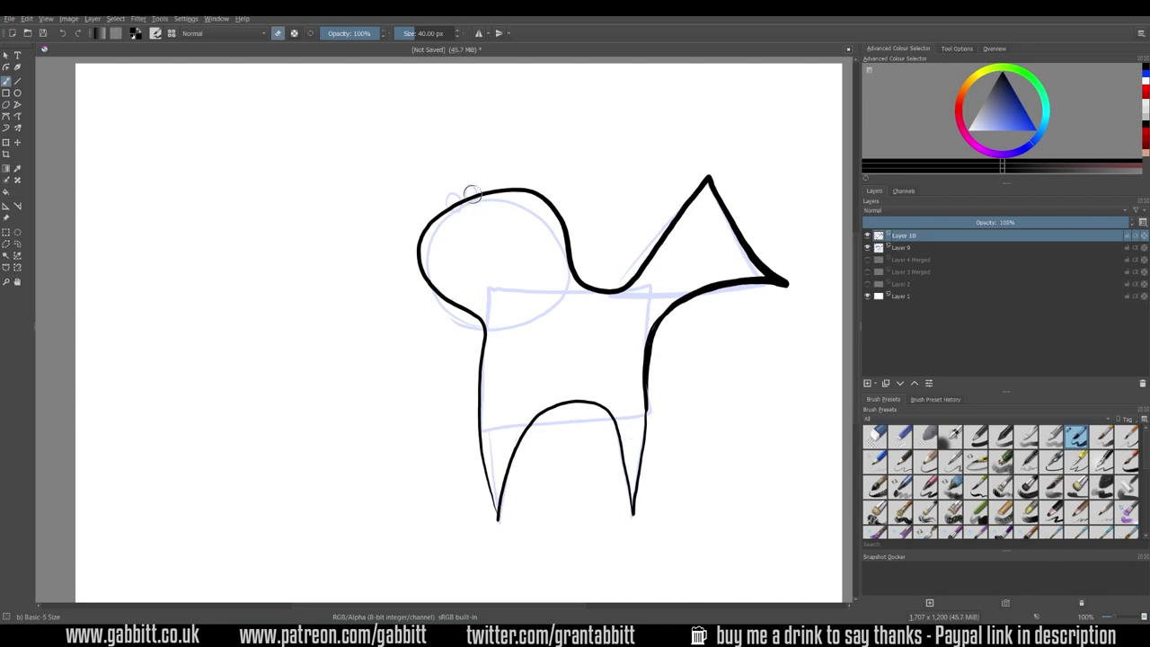
- Ink the cat's eye pupil, smiling mouth, double collar line, heart tag and two small ears
key(e)
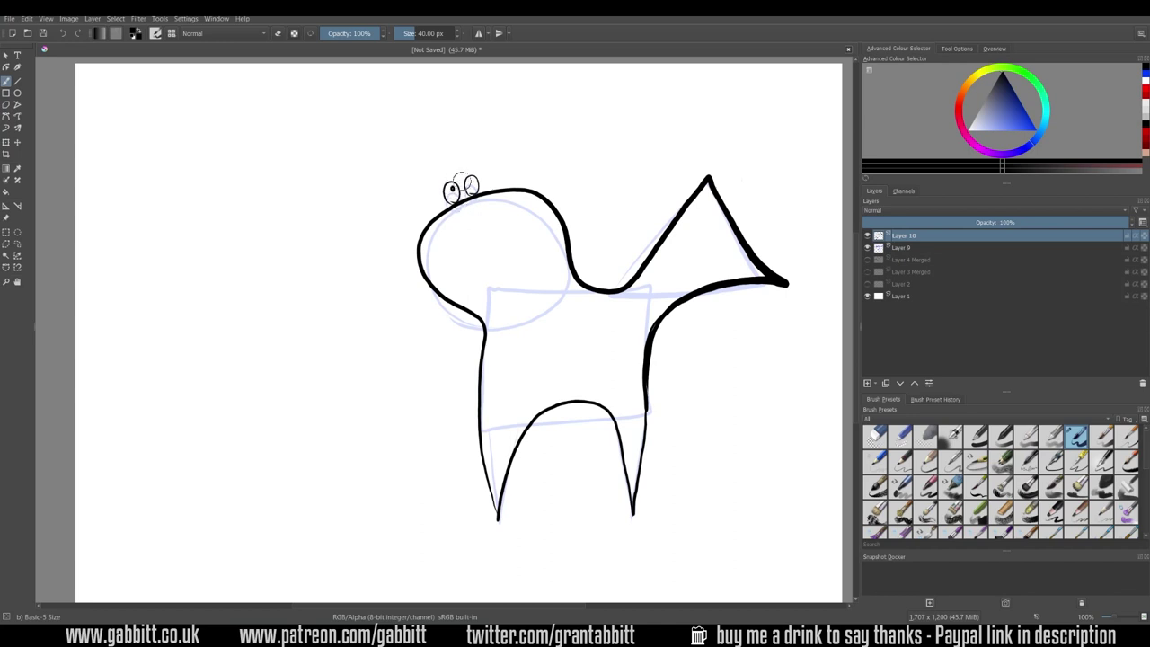
click(471, 184)
mouse_move(453, 271)
mouse_down()
mouse_move(496, 251)
mouse_move(492, 273)
mouse_move(455, 272)
mouse_up()
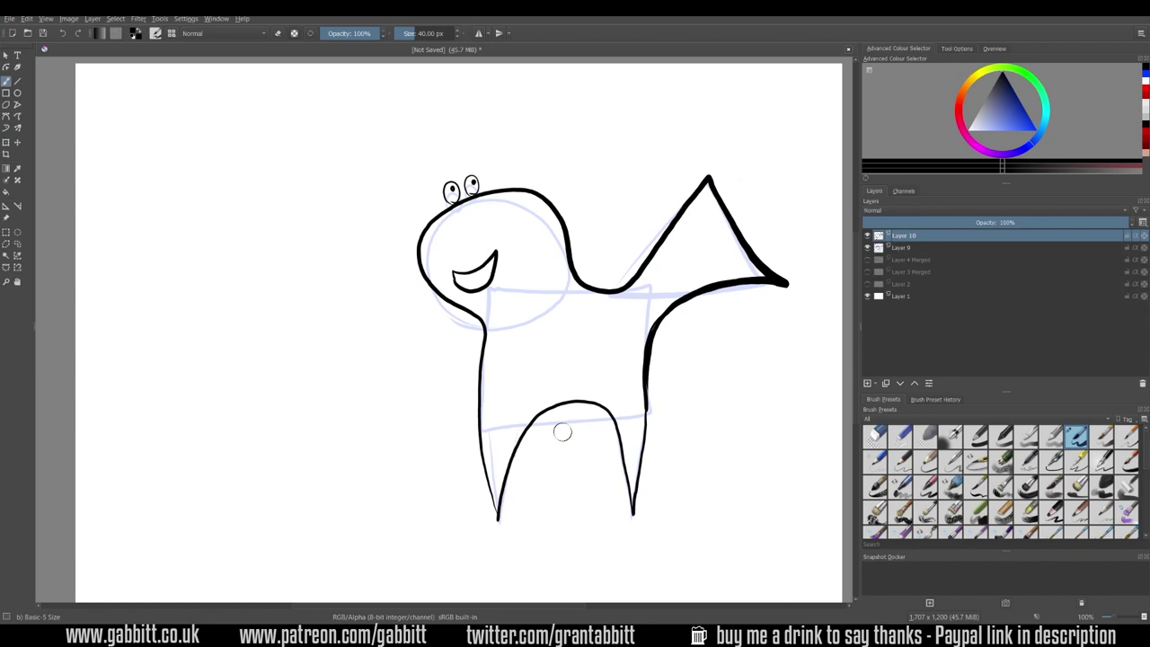
drag(561, 296, 485, 345)
mouse_move(596, 282)
mouse_down()
mouse_move(483, 352)
mouse_move(507, 357)
mouse_up()
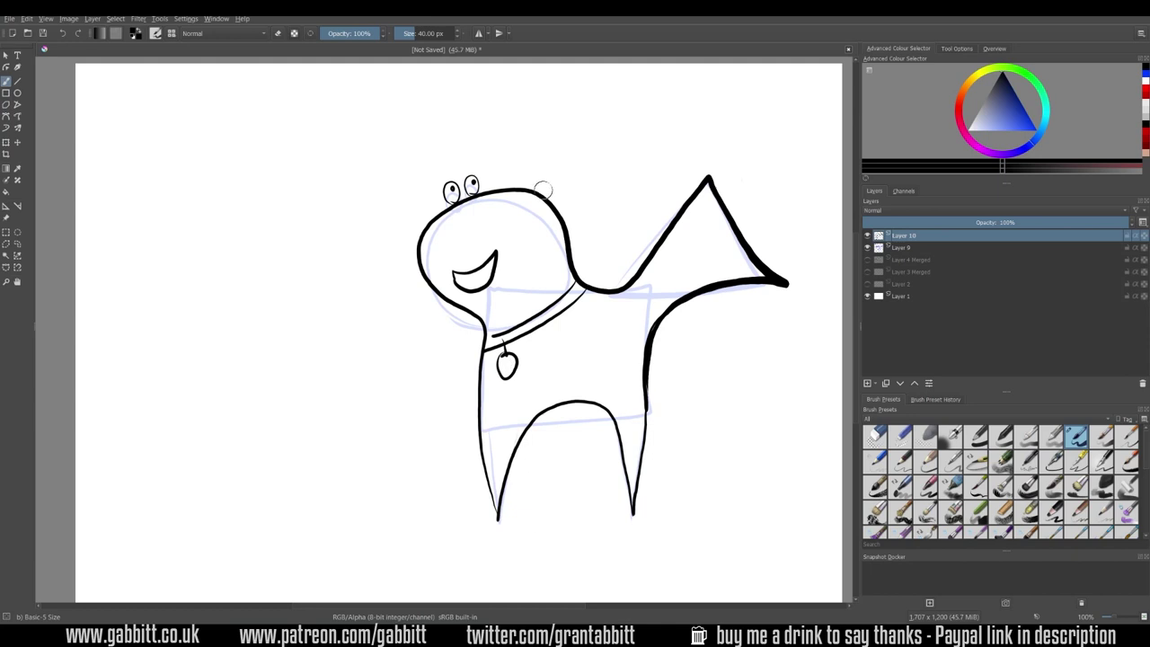
drag(540, 191, 555, 192)
drag(414, 243, 431, 248)
mouse_move(528, 396)
mouse_down()
mouse_move(669, 372)
mouse_move(661, 379)
mouse_up()
- On Layer 9 in light blue, sketch the bird's round head, two small feet and two pointed wings
click(903, 248)
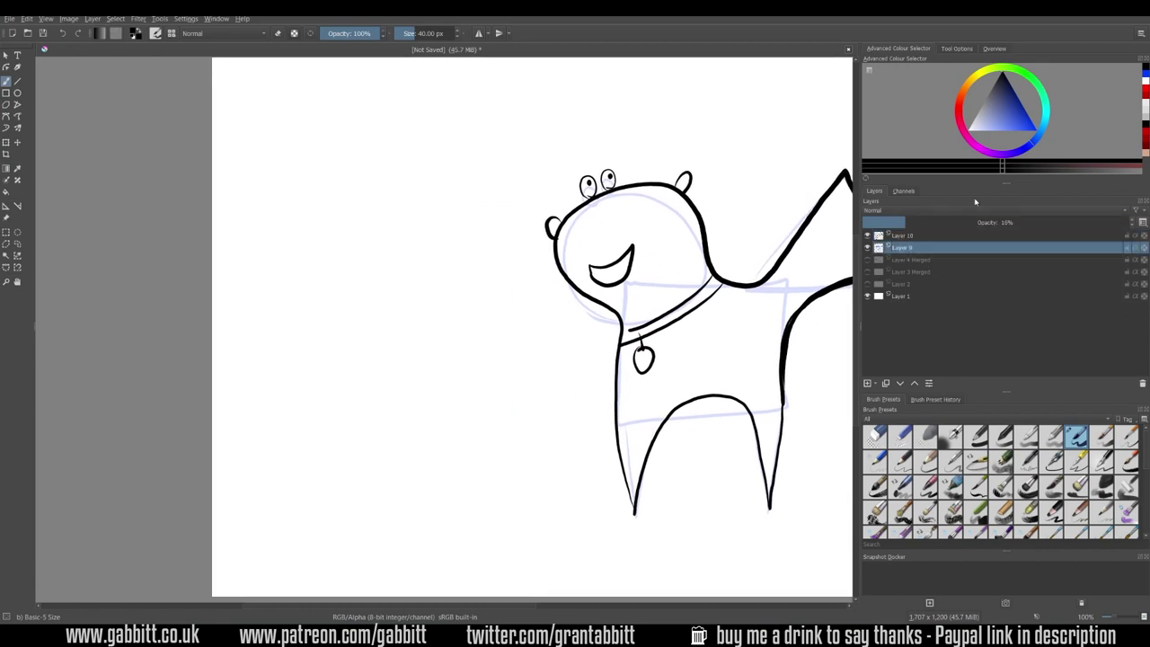
click(1024, 120)
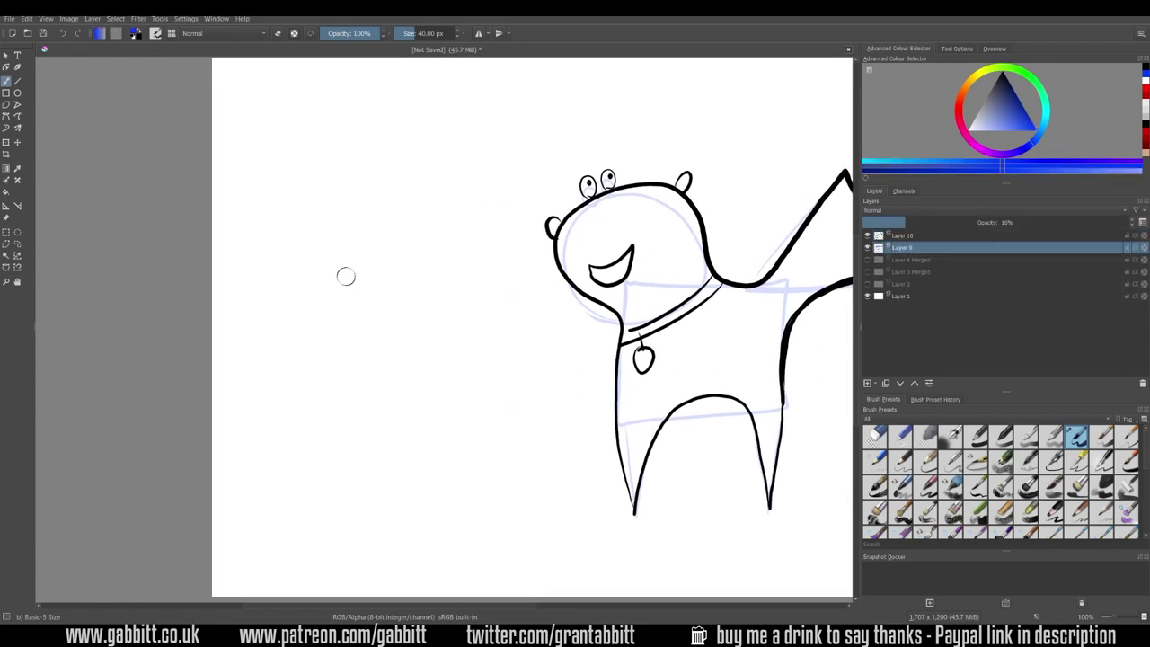
mouse_move(334, 247)
mouse_down()
mouse_move(413, 199)
mouse_move(370, 274)
mouse_move(323, 263)
mouse_move(279, 343)
mouse_move(323, 457)
mouse_move(472, 429)
mouse_move(404, 250)
mouse_up()
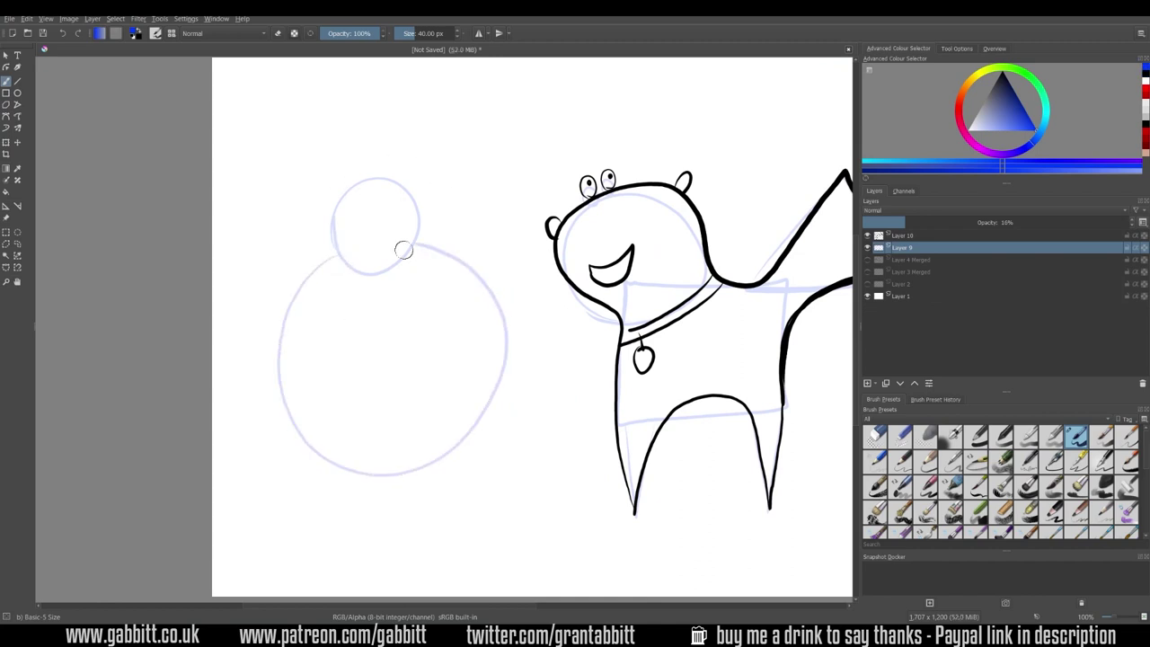
mouse_move(471, 448)
mouse_down()
mouse_move(468, 460)
mouse_move(441, 450)
mouse_up()
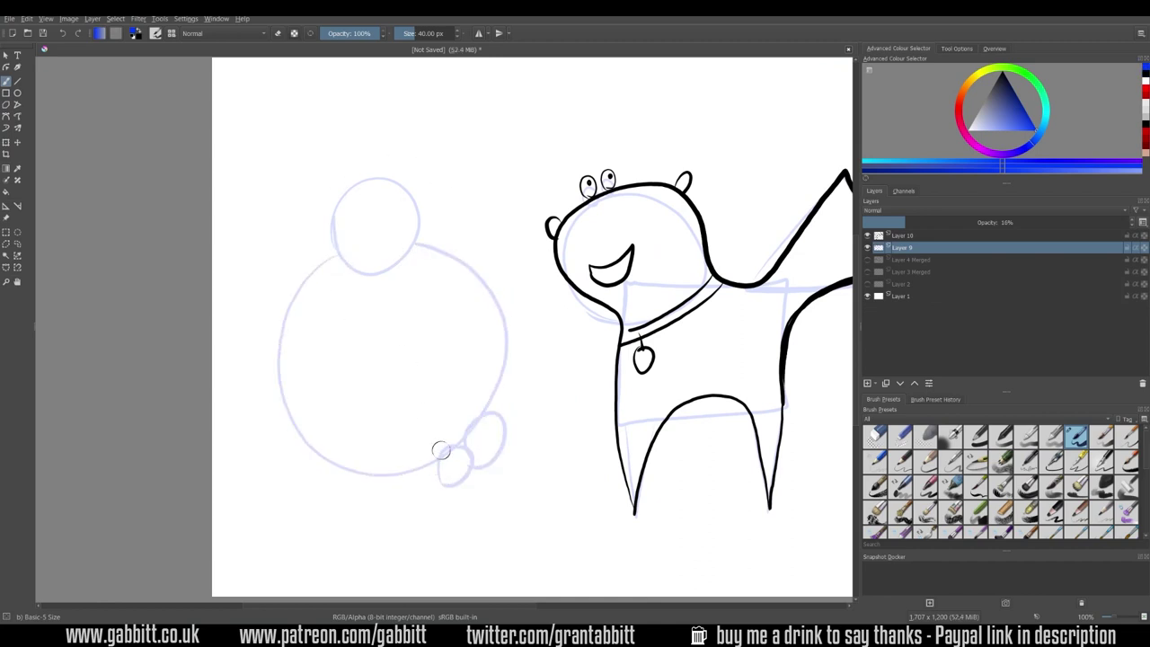
mouse_move(450, 247)
mouse_down()
mouse_move(509, 182)
mouse_move(486, 267)
mouse_up()
mouse_move(281, 407)
mouse_down()
mouse_move(236, 485)
mouse_move(316, 460)
mouse_up()
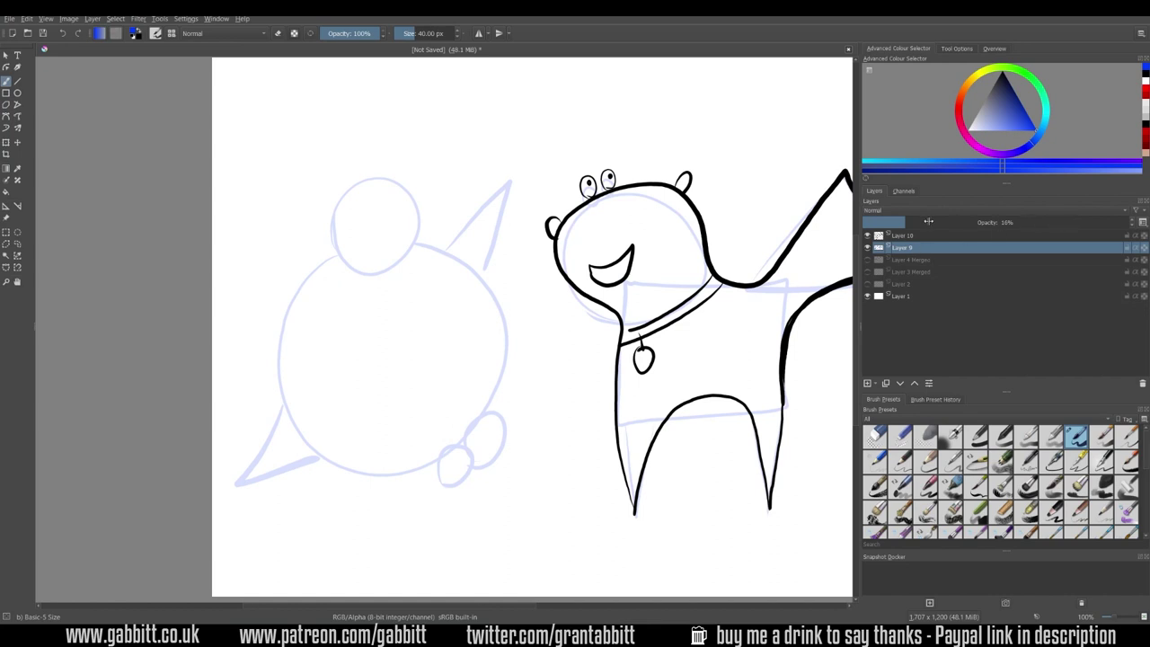
- On Layer 10 in black, ink the bird's head outline and eye
click(904, 237)
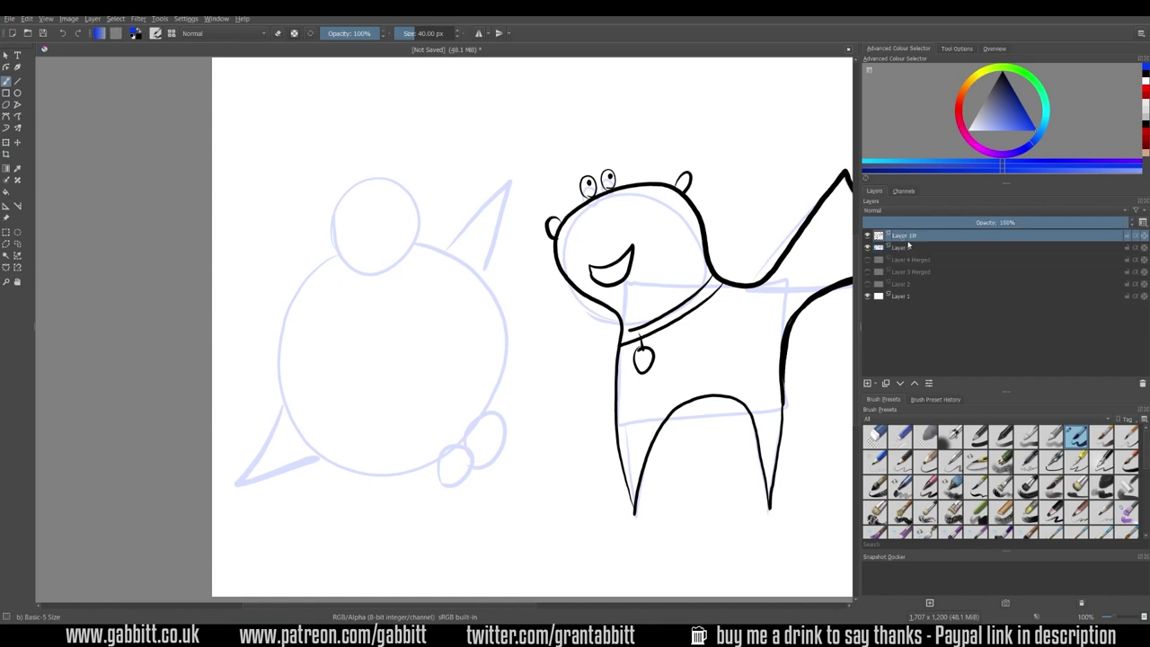
click(1007, 114)
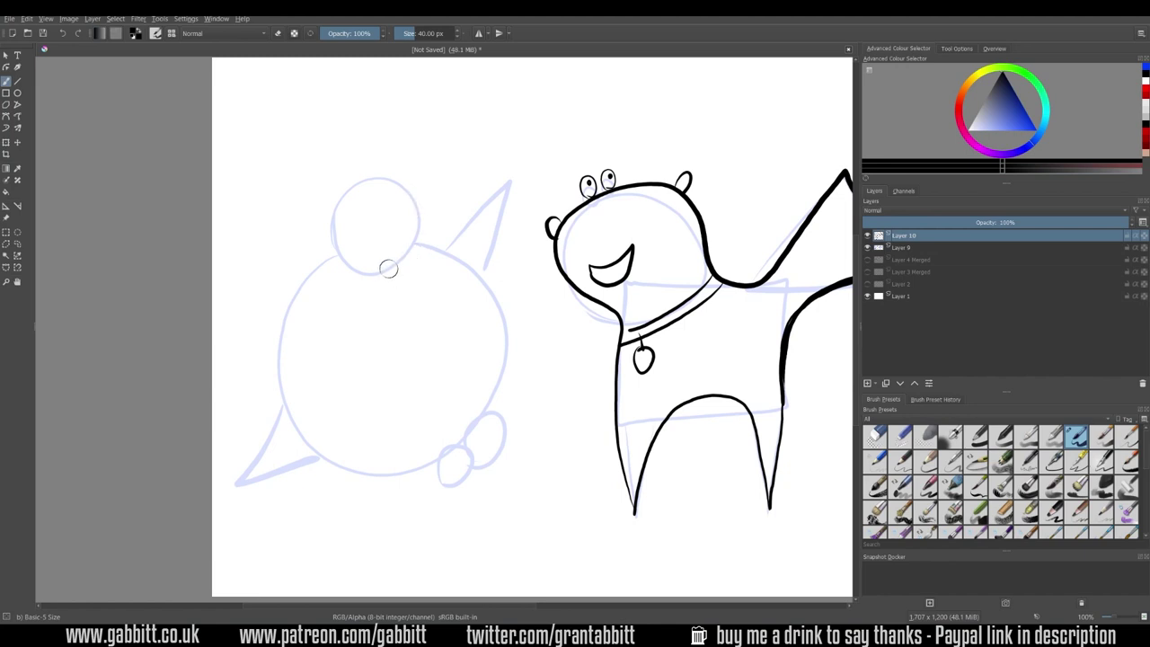
mouse_move(353, 270)
mouse_down()
mouse_move(351, 193)
mouse_move(385, 180)
mouse_move(415, 206)
mouse_move(410, 253)
mouse_move(374, 269)
mouse_move(414, 231)
mouse_move(428, 263)
mouse_move(393, 257)
mouse_up()
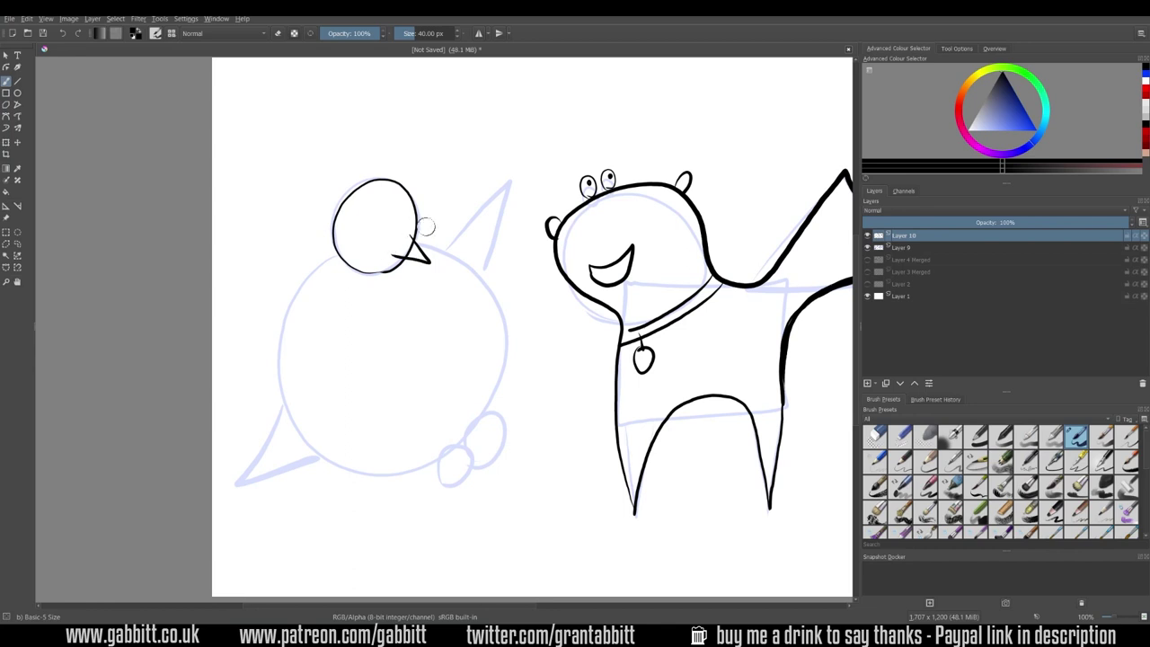
key(e)
key(e)
drag(402, 218, 405, 228)
- Ink the bird's two pointed wings, round body circle and foot
drag(515, 176, 447, 246)
mouse_move(519, 187)
mouse_down()
mouse_move(515, 225)
mouse_move(463, 260)
mouse_up()
mouse_move(283, 401)
mouse_down()
mouse_move(240, 481)
mouse_move(301, 431)
mouse_up()
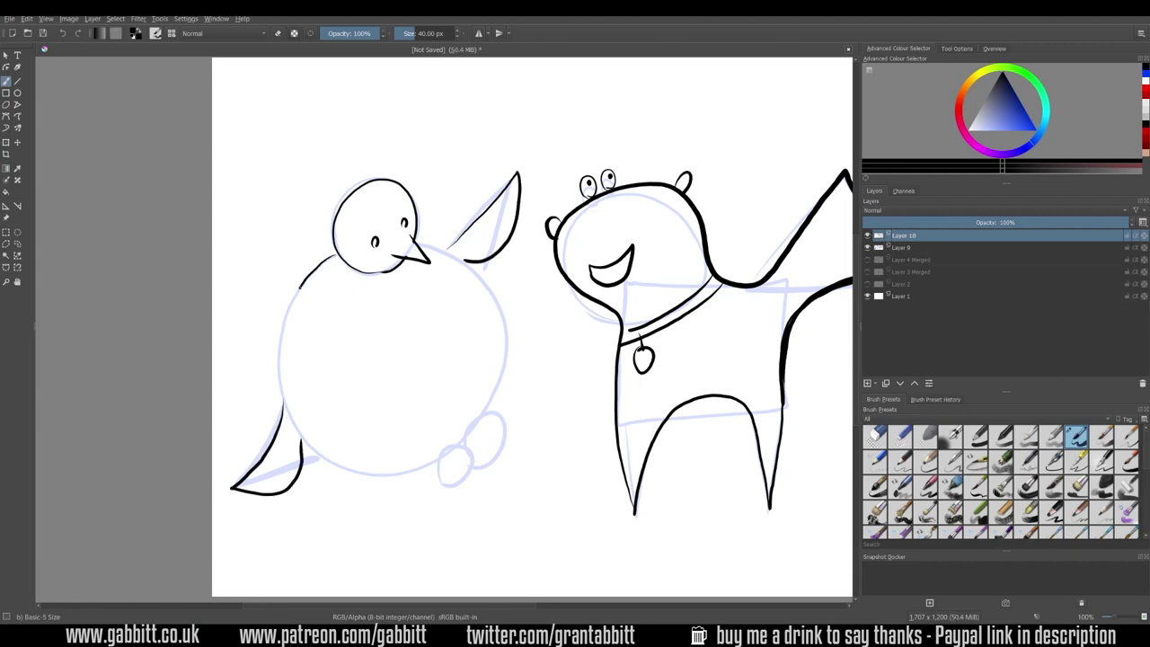
mouse_move(299, 286)
mouse_down()
mouse_move(281, 344)
mouse_move(286, 409)
mouse_move(341, 467)
mouse_up()
mouse_move(423, 257)
mouse_down()
mouse_move(463, 265)
mouse_move(480, 415)
mouse_move(332, 471)
mouse_up()
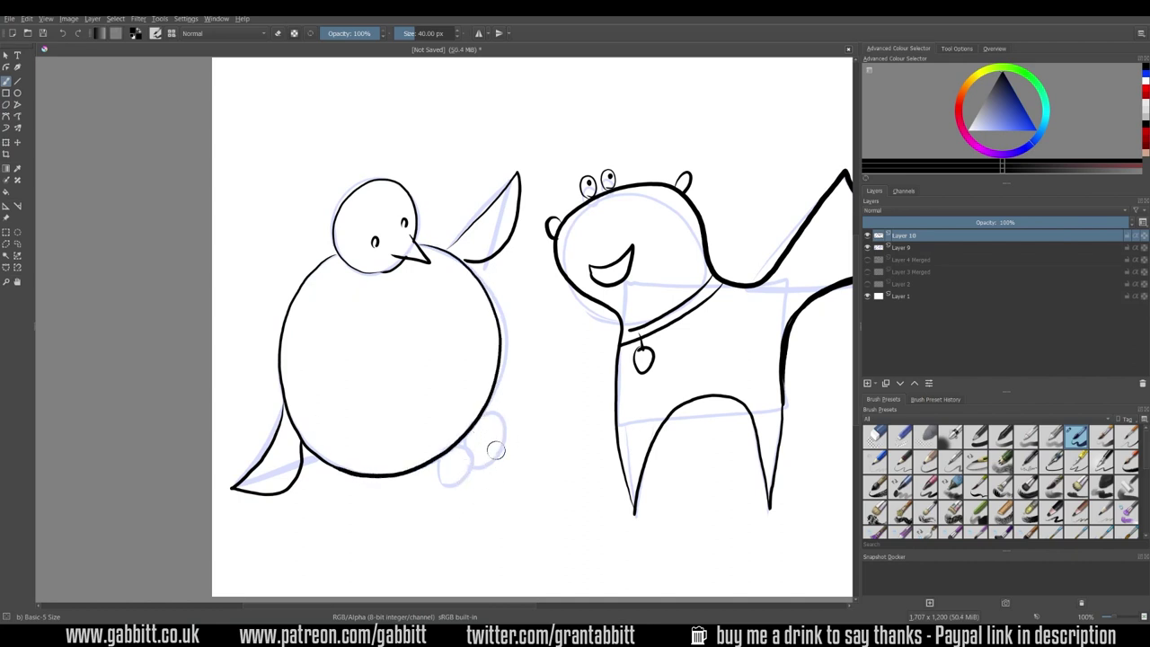
mouse_move(477, 421)
mouse_down()
mouse_move(509, 417)
mouse_move(483, 467)
mouse_move(483, 453)
mouse_move(444, 494)
mouse_move(486, 465)
mouse_up()
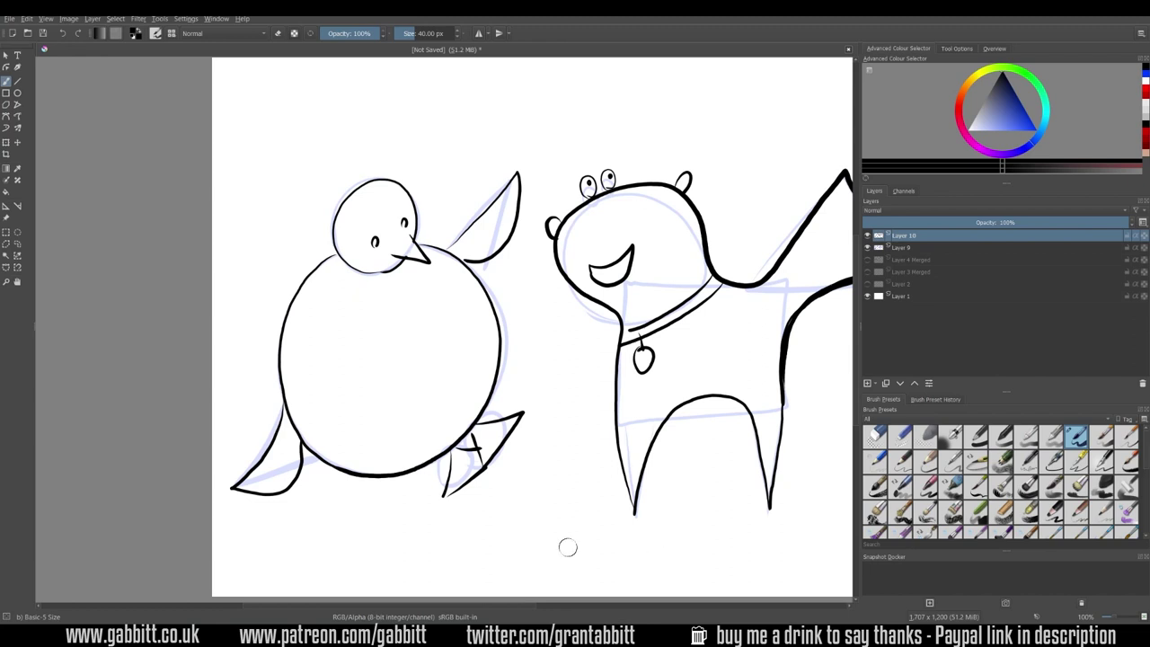
- Hide the ink on Layer 10 and sketch a small blue penguin with arm and feet at the top
click(906, 249)
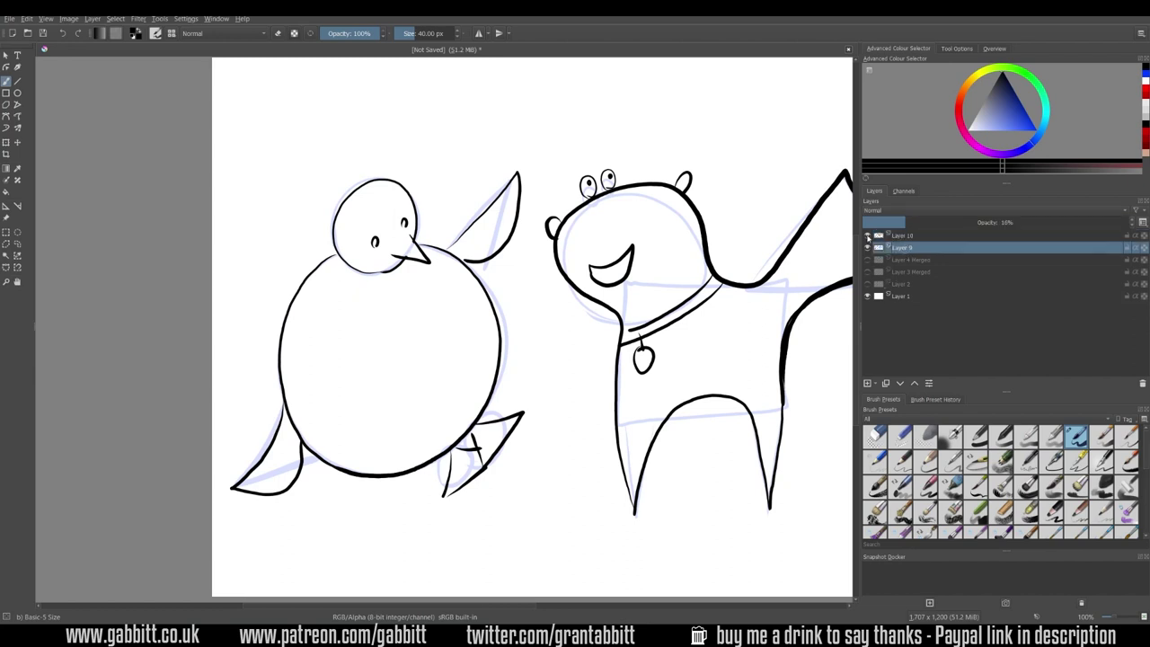
click(868, 237)
mouse_move(547, 303)
mouse_down()
mouse_move(546, 380)
mouse_move(558, 367)
mouse_up()
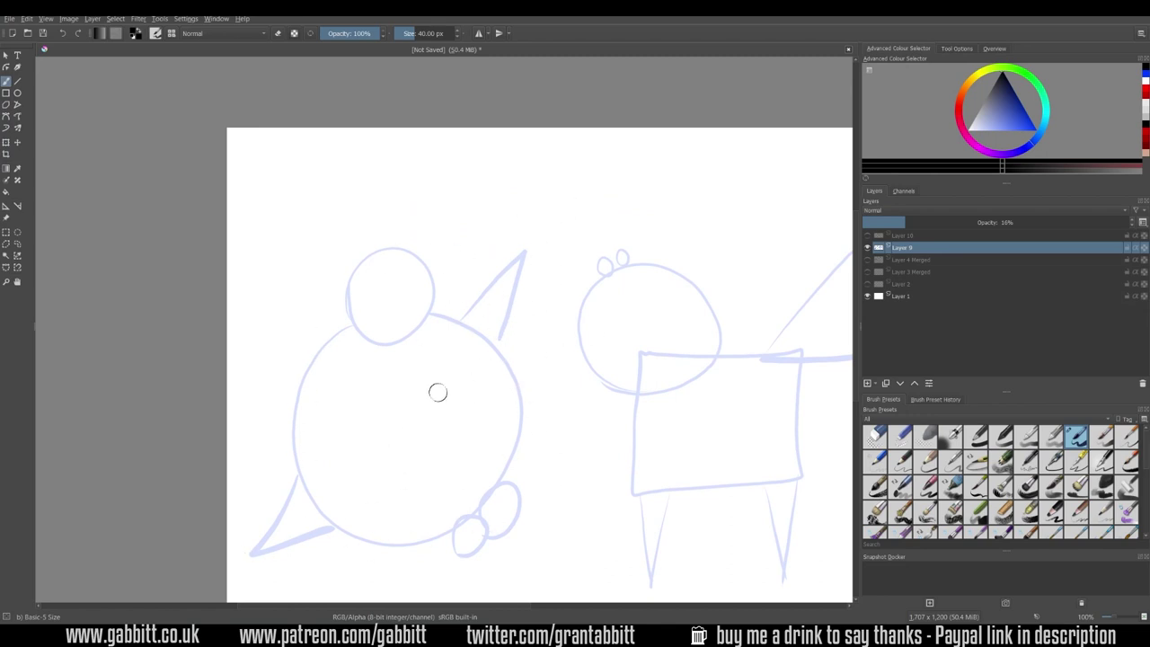
click(1009, 107)
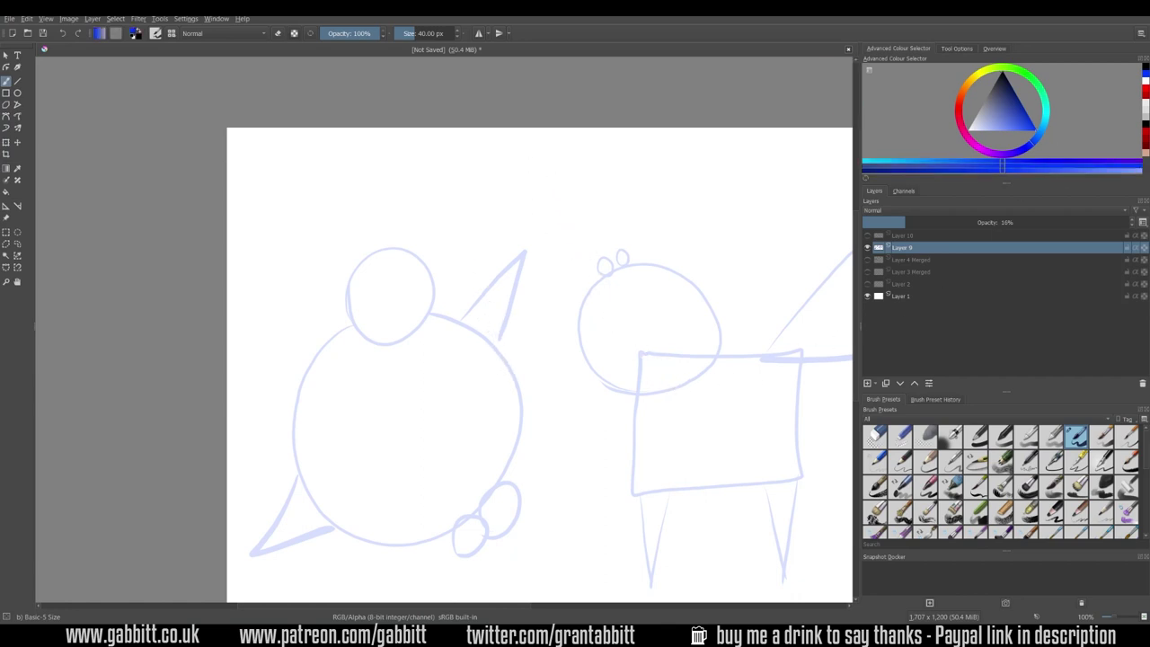
drag(548, 141, 545, 142)
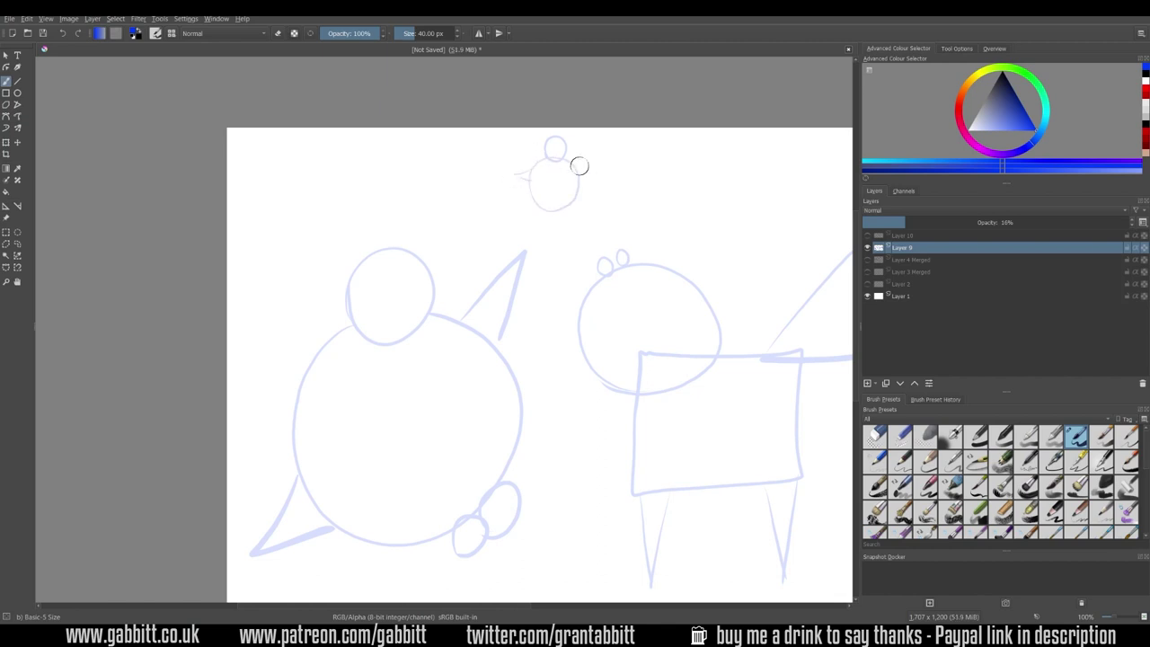
drag(593, 162, 579, 171)
drag(532, 212, 570, 209)
- Sketch a second small penguin's body with left and right wings beside the first
mouse_move(695, 212)
mouse_down()
mouse_move(702, 146)
mouse_move(741, 191)
mouse_move(685, 210)
mouse_move(715, 145)
mouse_up()
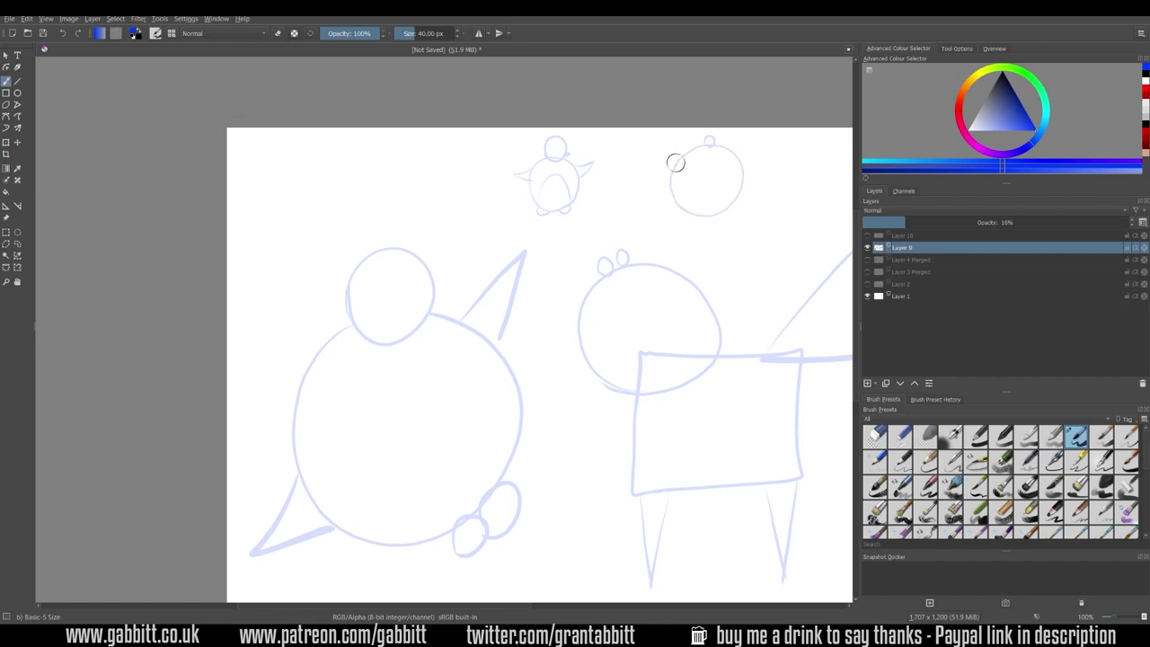
drag(654, 169, 672, 177)
mouse_move(753, 161)
mouse_down()
mouse_move(719, 217)
mouse_move(731, 203)
mouse_up()
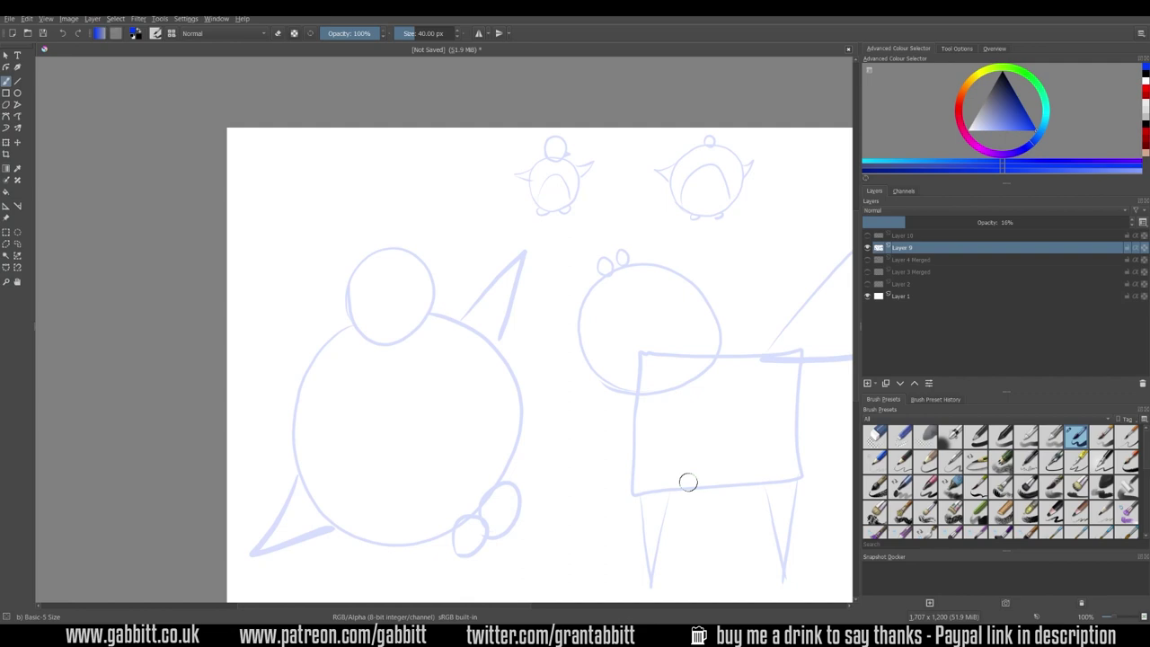
- Hide the blue sketch layer and show the inked sheet and red sketches to compare them
click(867, 247)
click(867, 260)
click(867, 271)
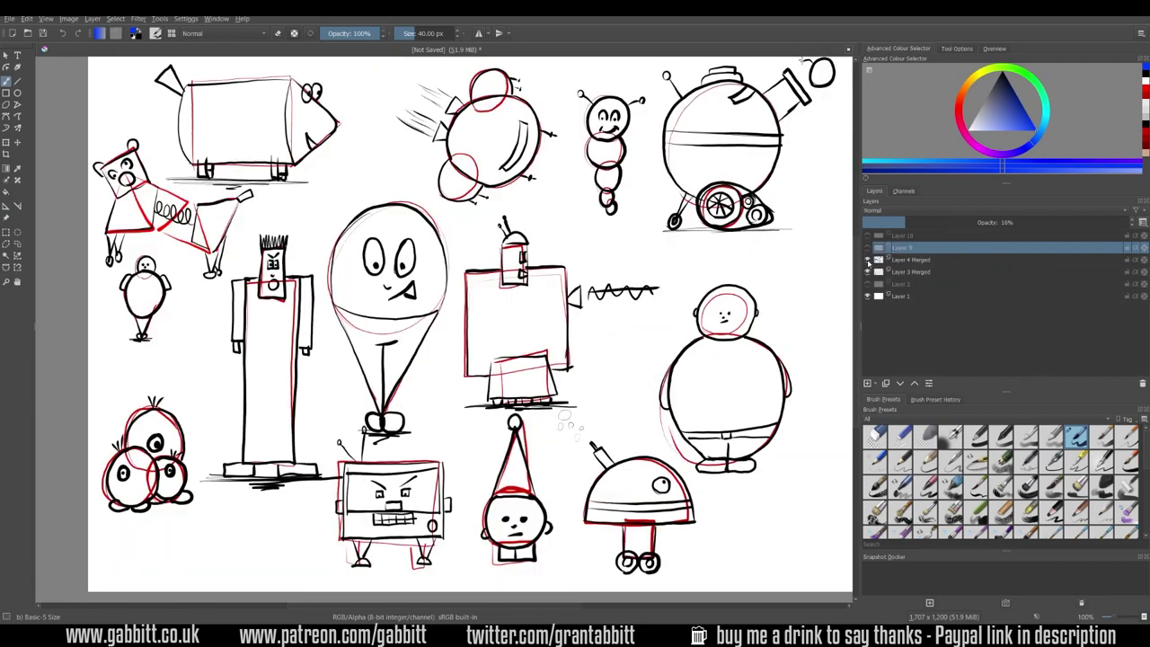
click(867, 260)
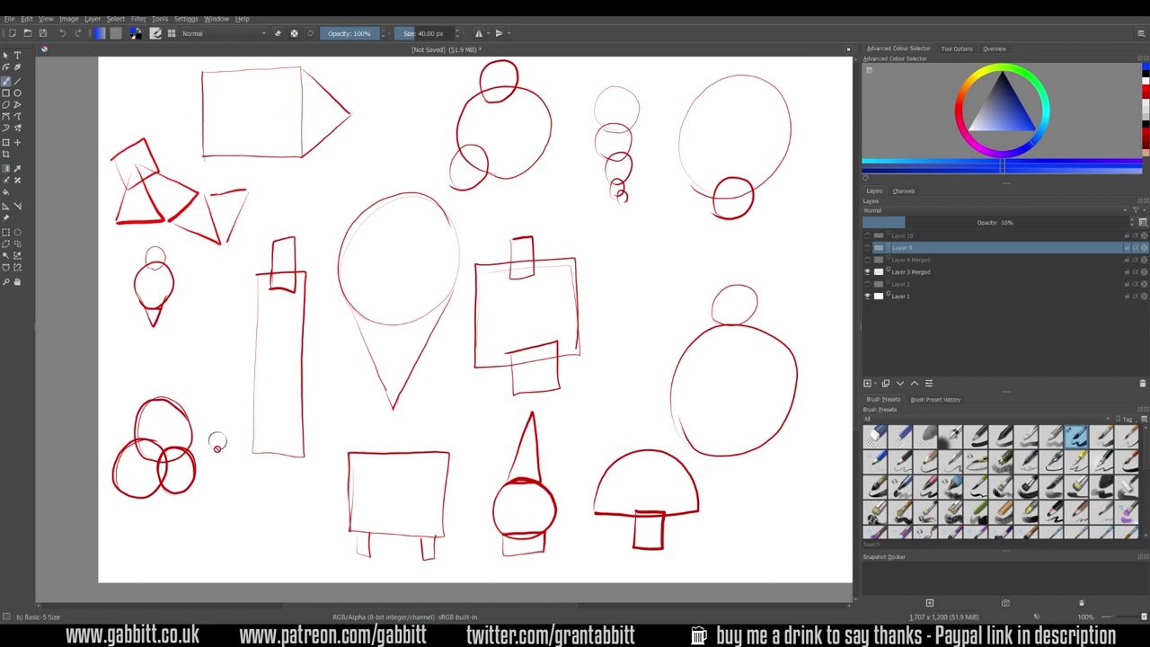
click(867, 259)
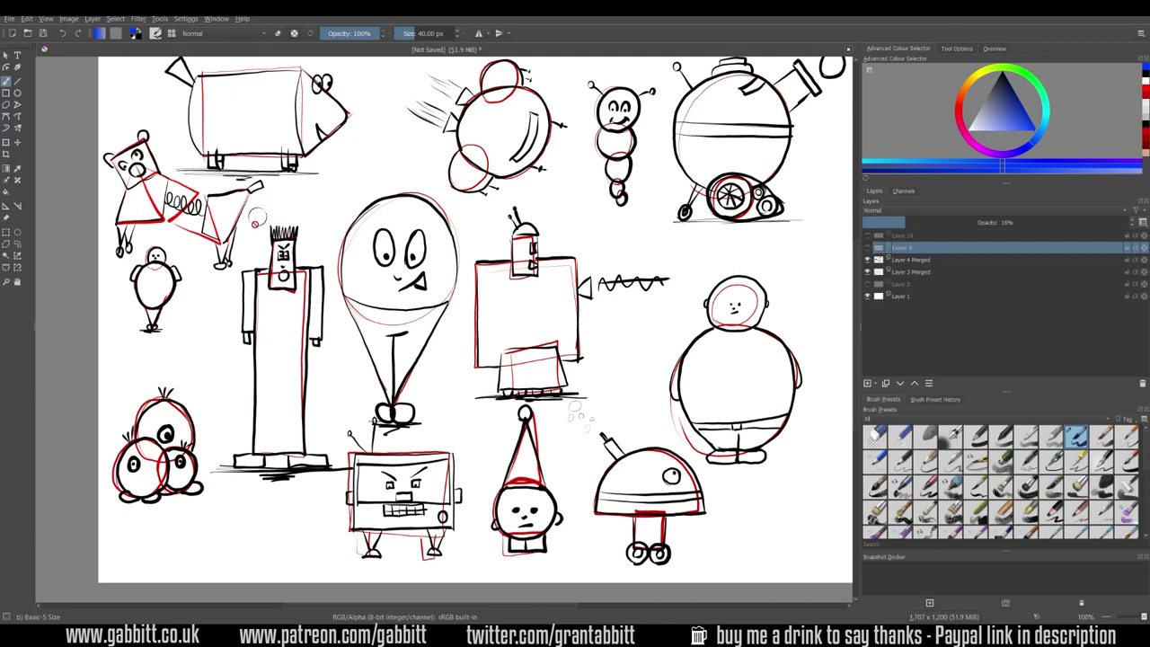
- Compare the line art once more, then hide the red shape sketches and pan across the sheet
click(868, 259)
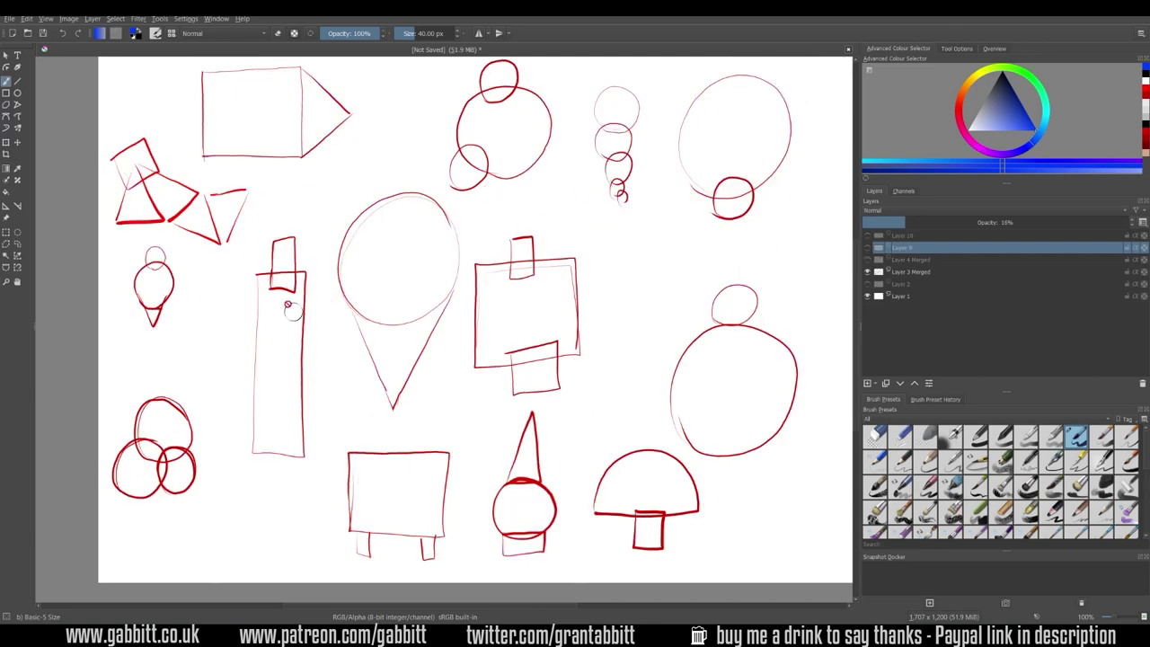
click(868, 259)
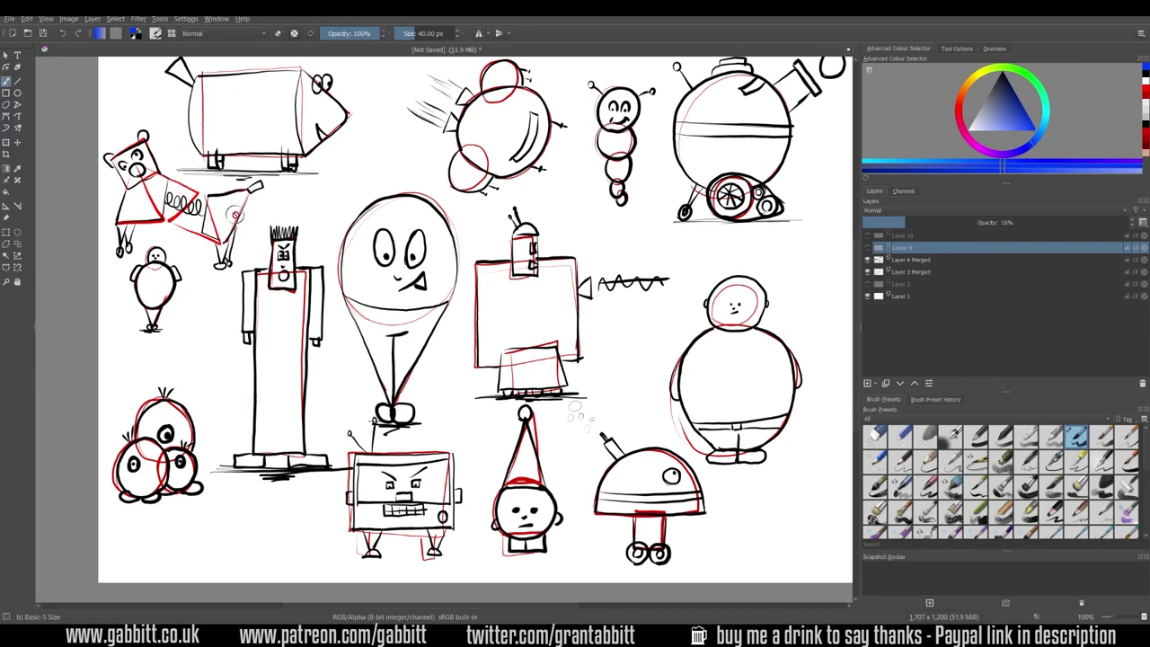
key(ctrl+shift+h)
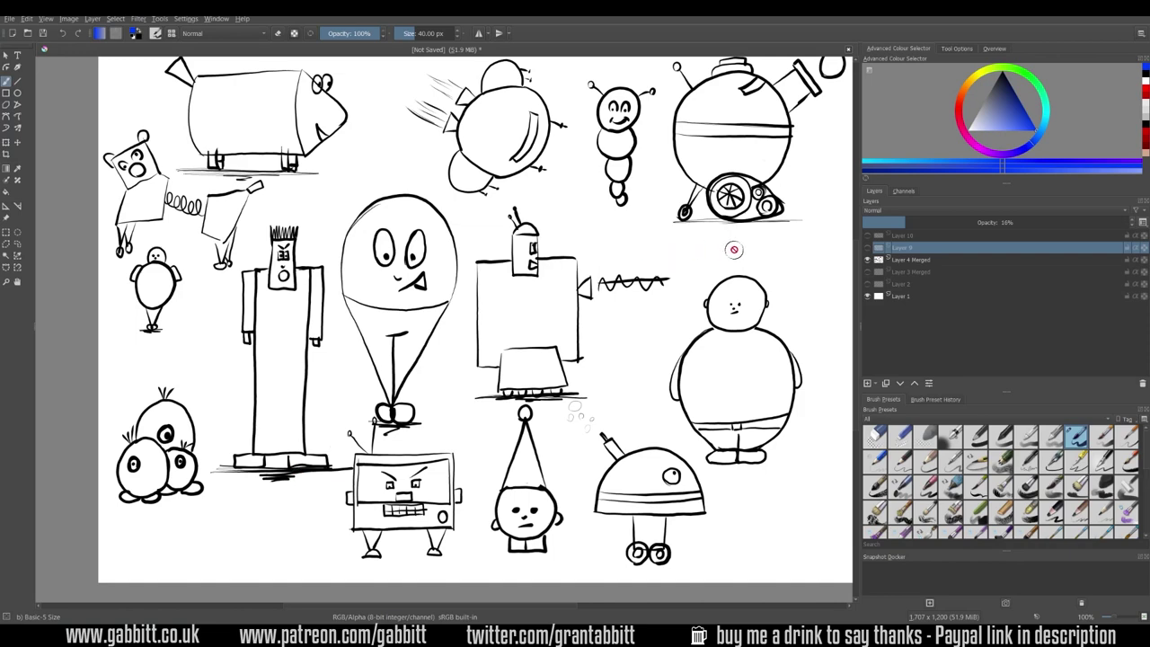
drag(730, 250, 658, 308)
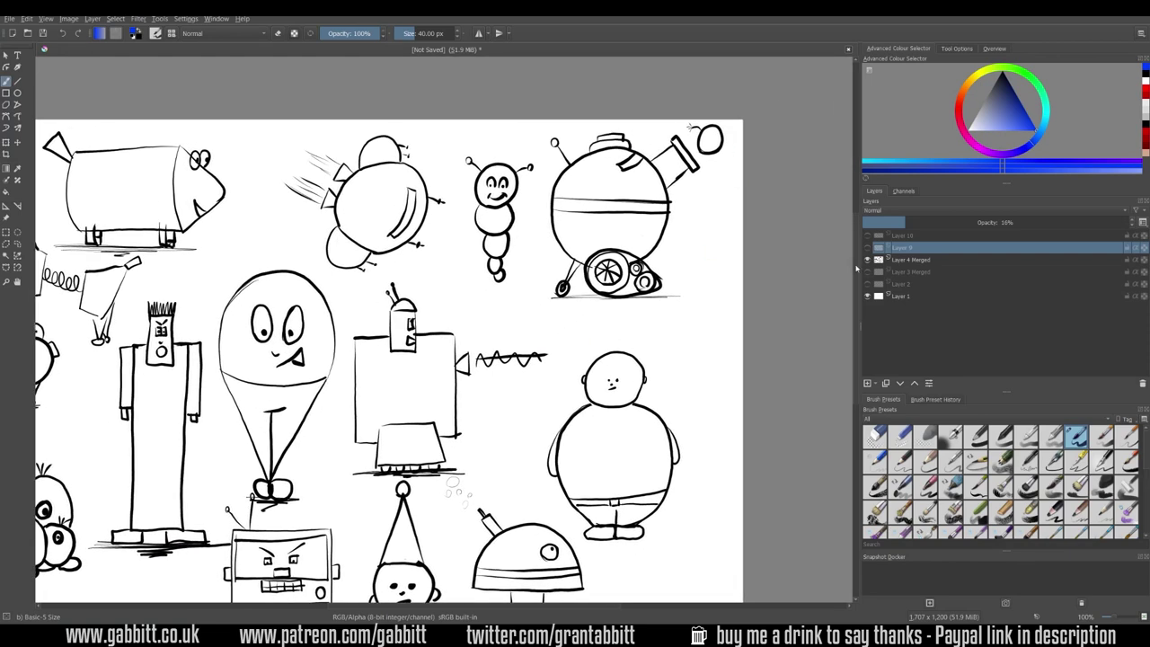
- Show the red shape sketches and toggle the black line art over them
click(867, 271)
click(868, 258)
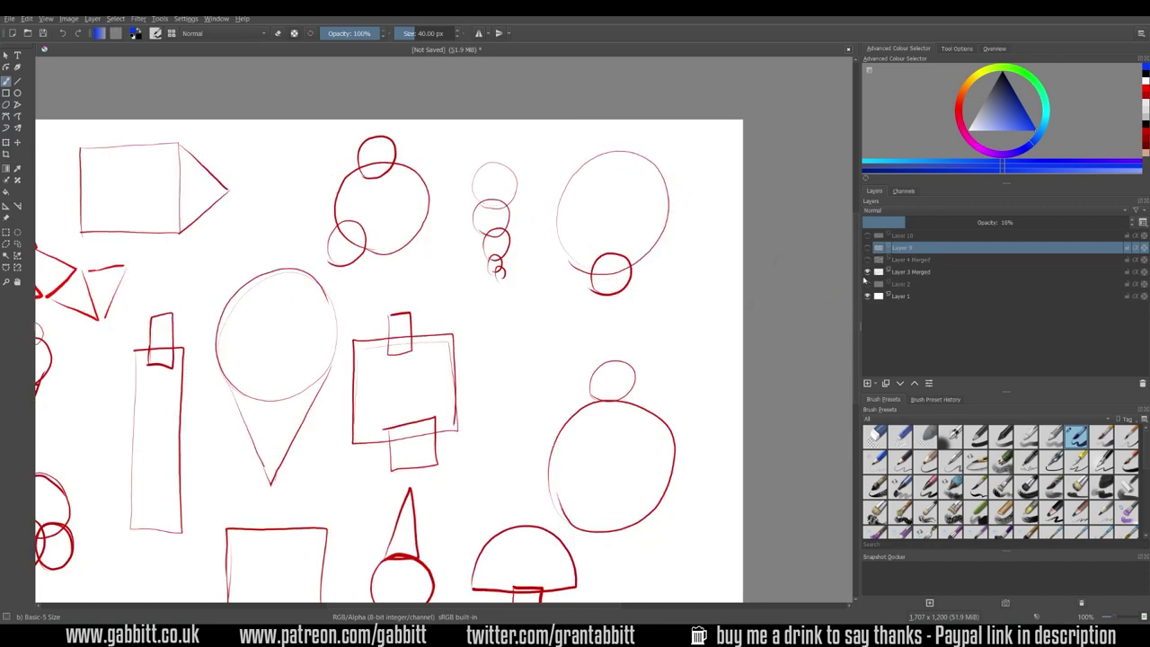
click(867, 259)
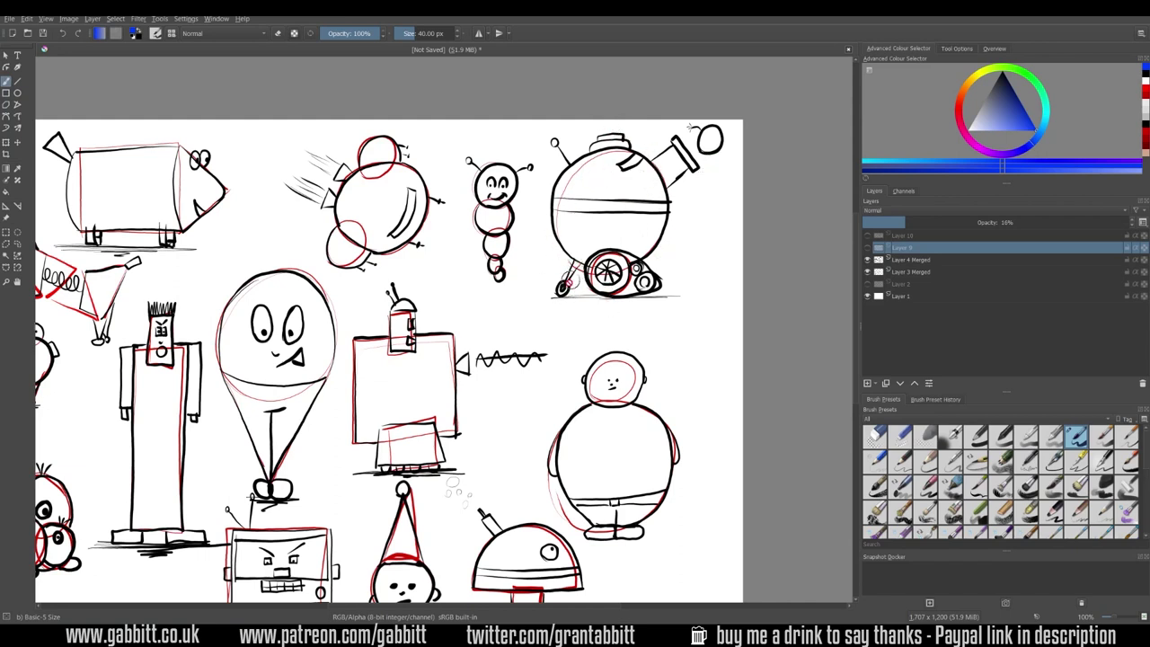
- Undo a stray swirl stroke, hide the black line art, and pan up-right across the sheet
drag(614, 383, 607, 395)
key(ctrl+z)
click(868, 259)
mouse_move(619, 397)
mouse_down()
mouse_move(685, 293)
mouse_move(703, 316)
mouse_up()
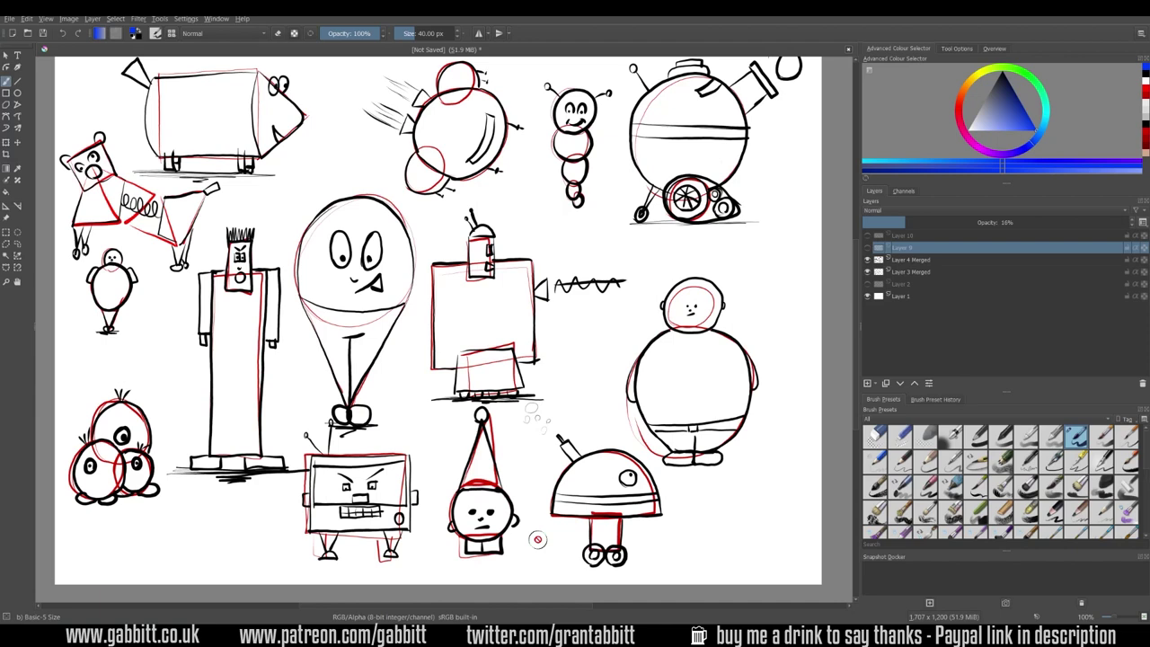
scroll(538, 539, up, 2)
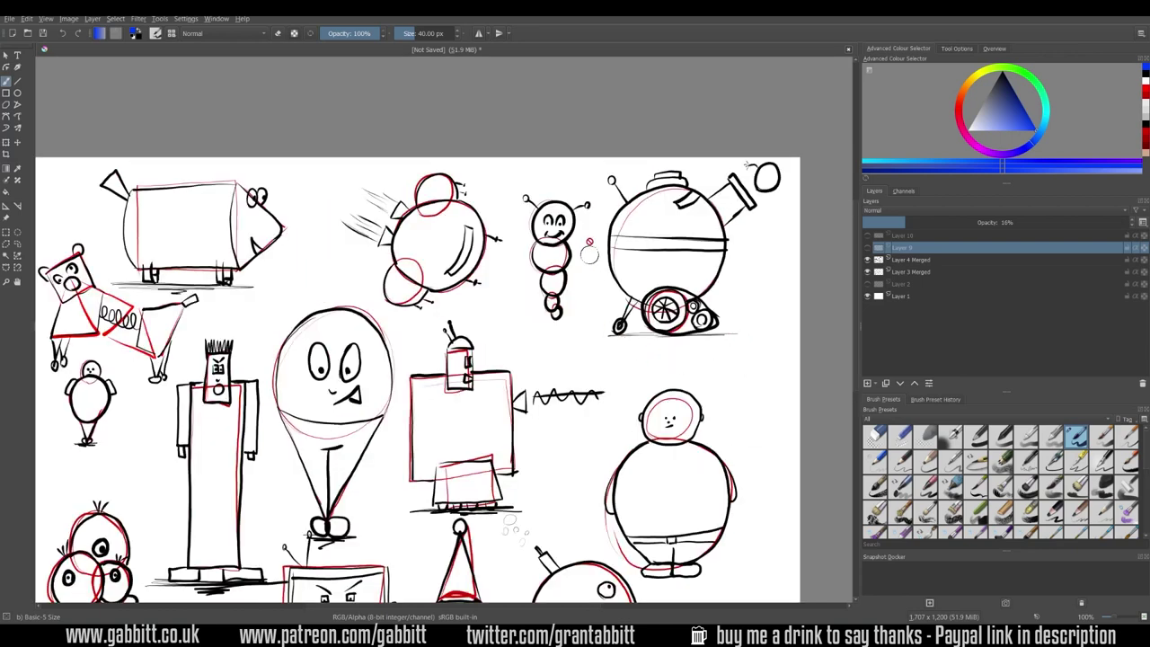